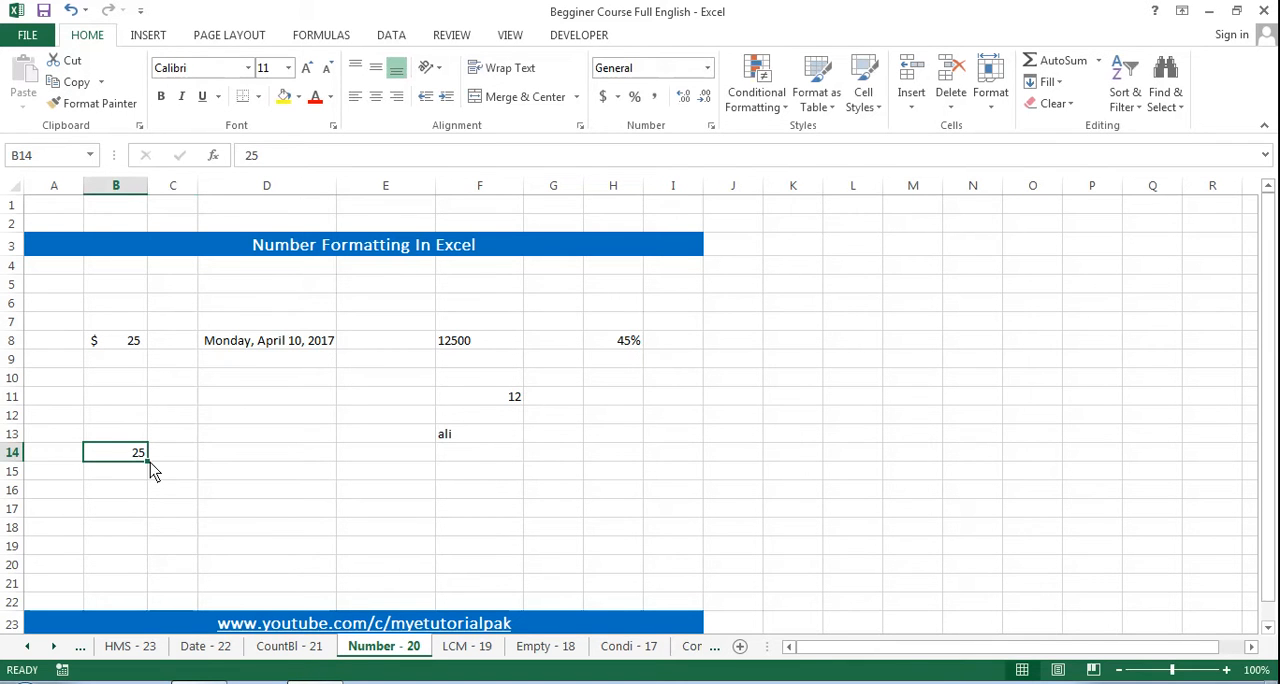
{"action": "left_click", "coordinate": [618, 97]}
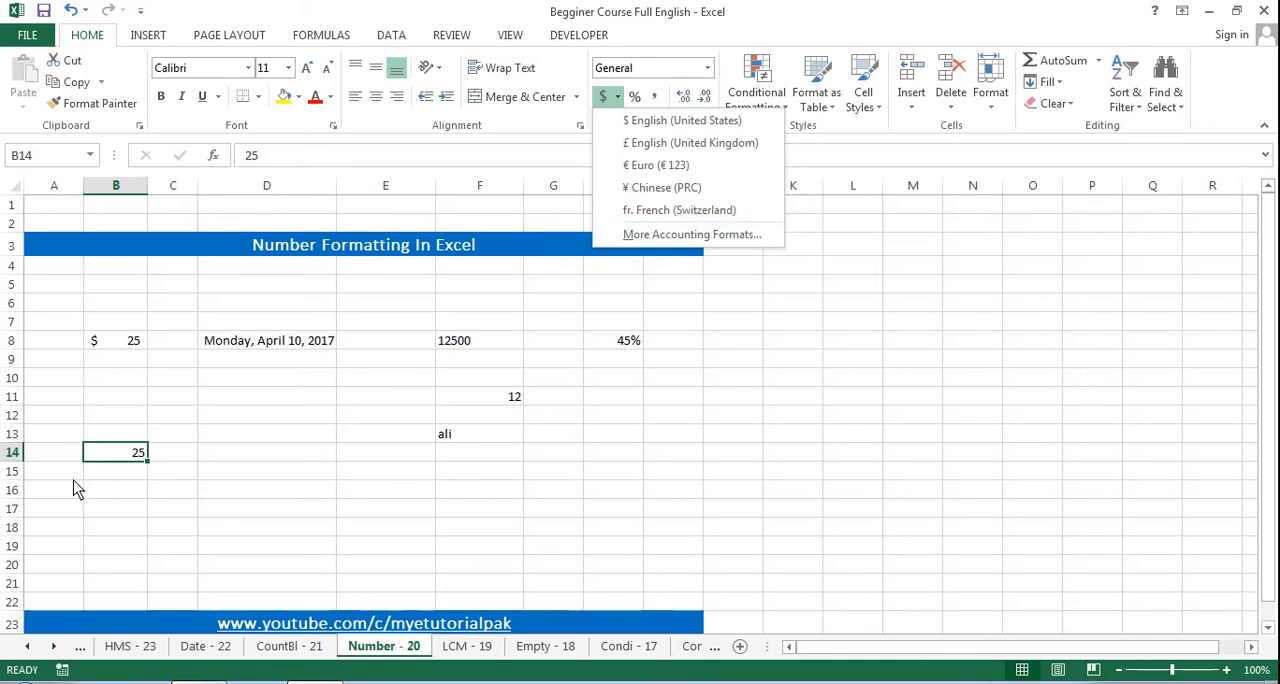
{"action": "left_click", "coordinate": [115, 453]}
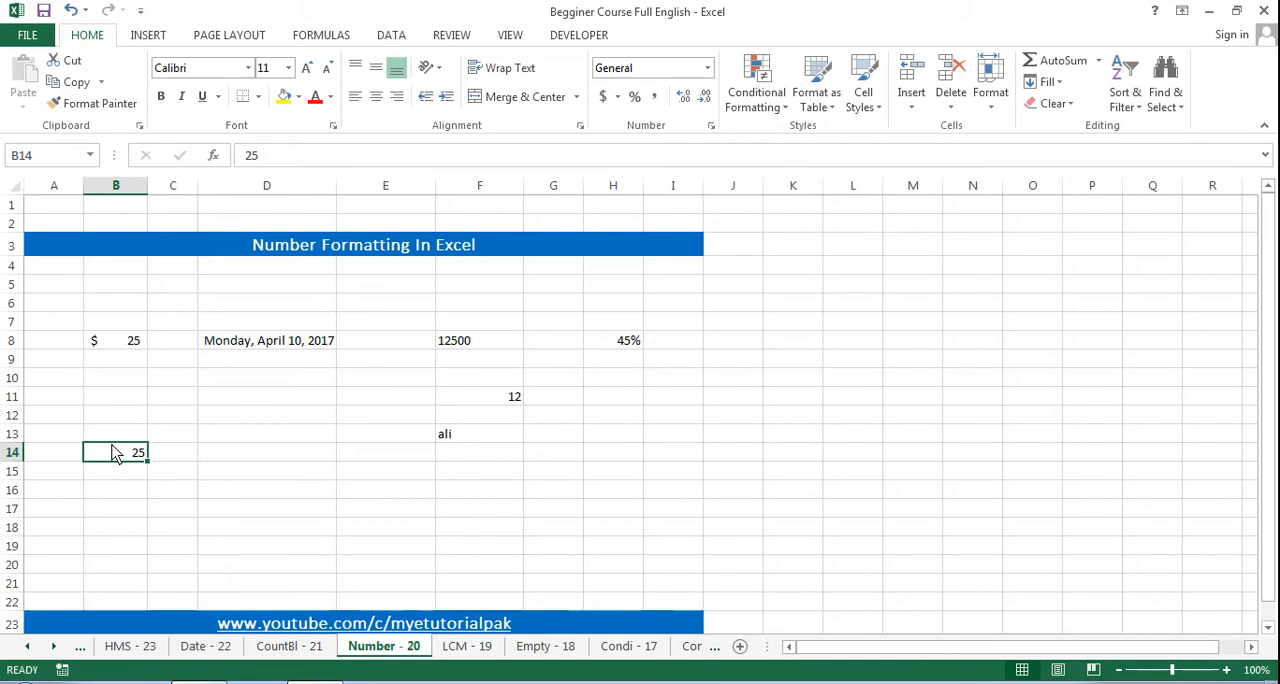
{"action": "key", "text": "ctrl+1"}
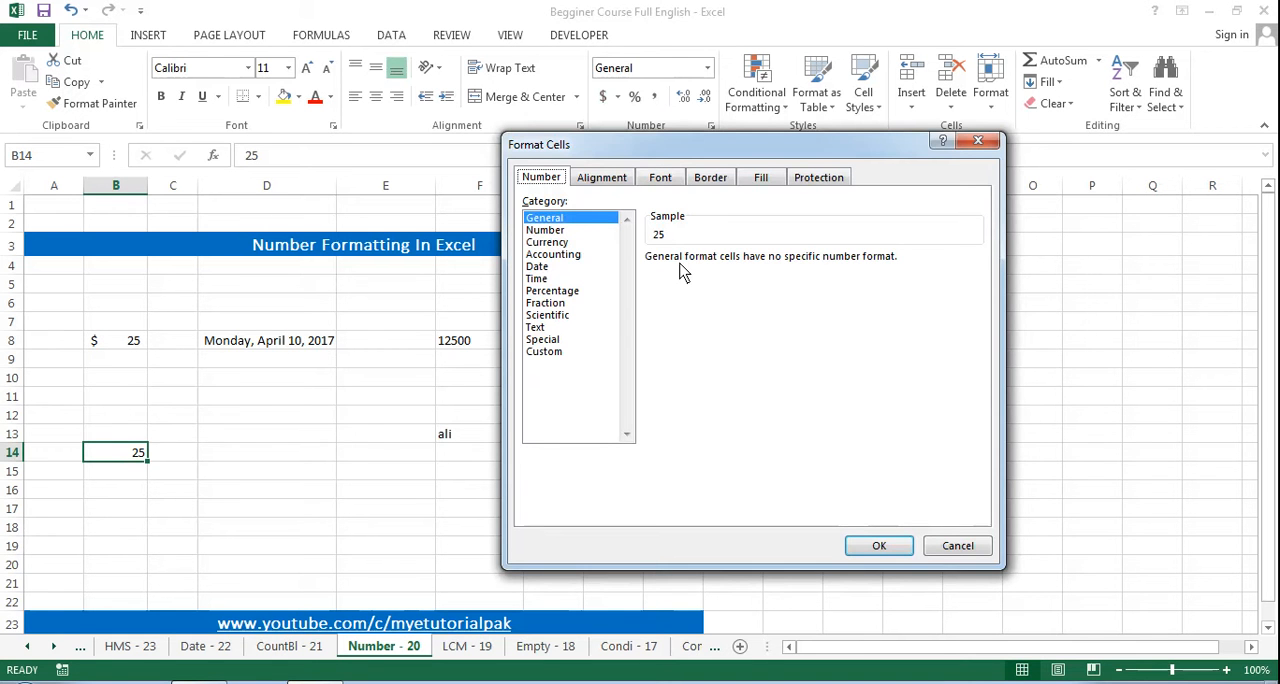
{"action": "left_click", "coordinate": [990, 138]}
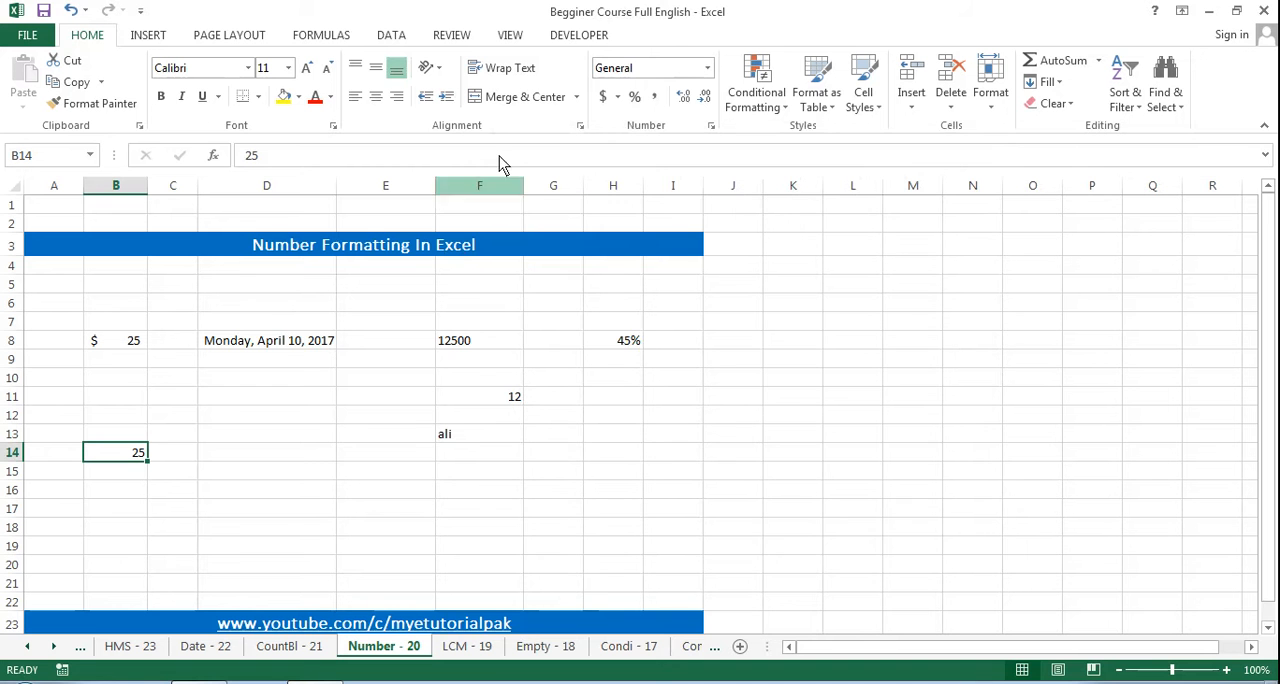
Step: Format cell B14 as Currency with the PKR symbol
{"action": "left_click", "coordinate": [580, 126]}
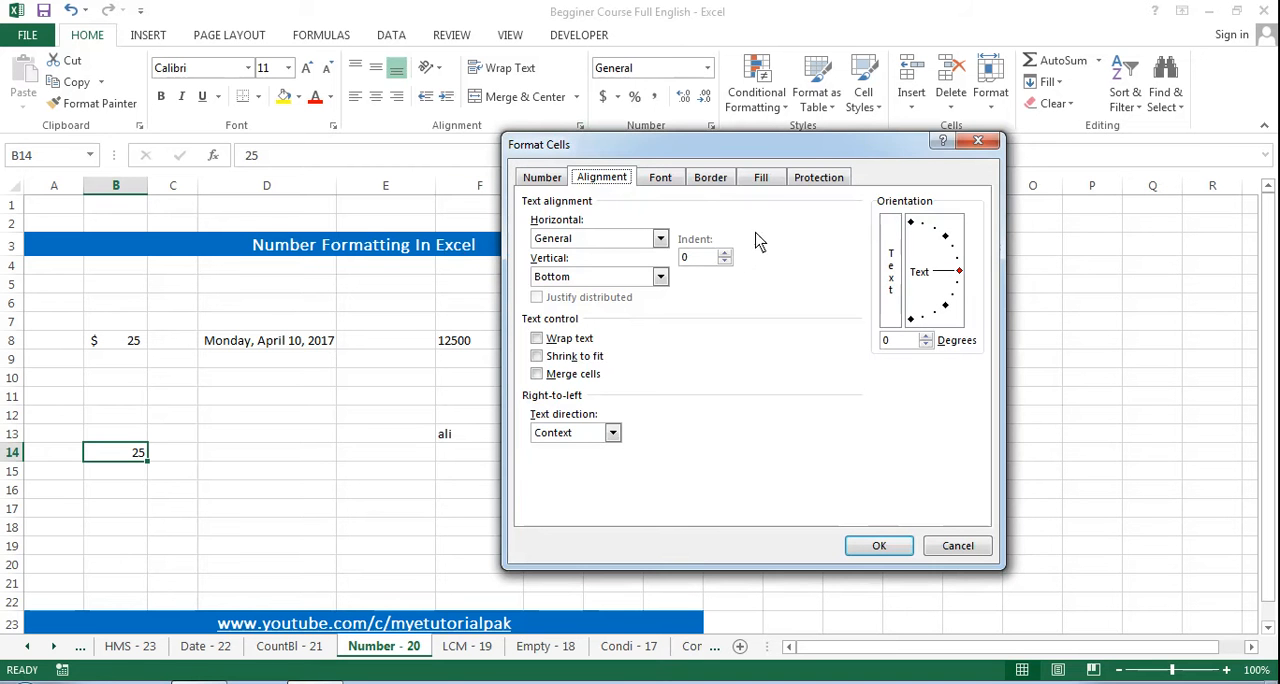
{"action": "left_click", "coordinate": [541, 178]}
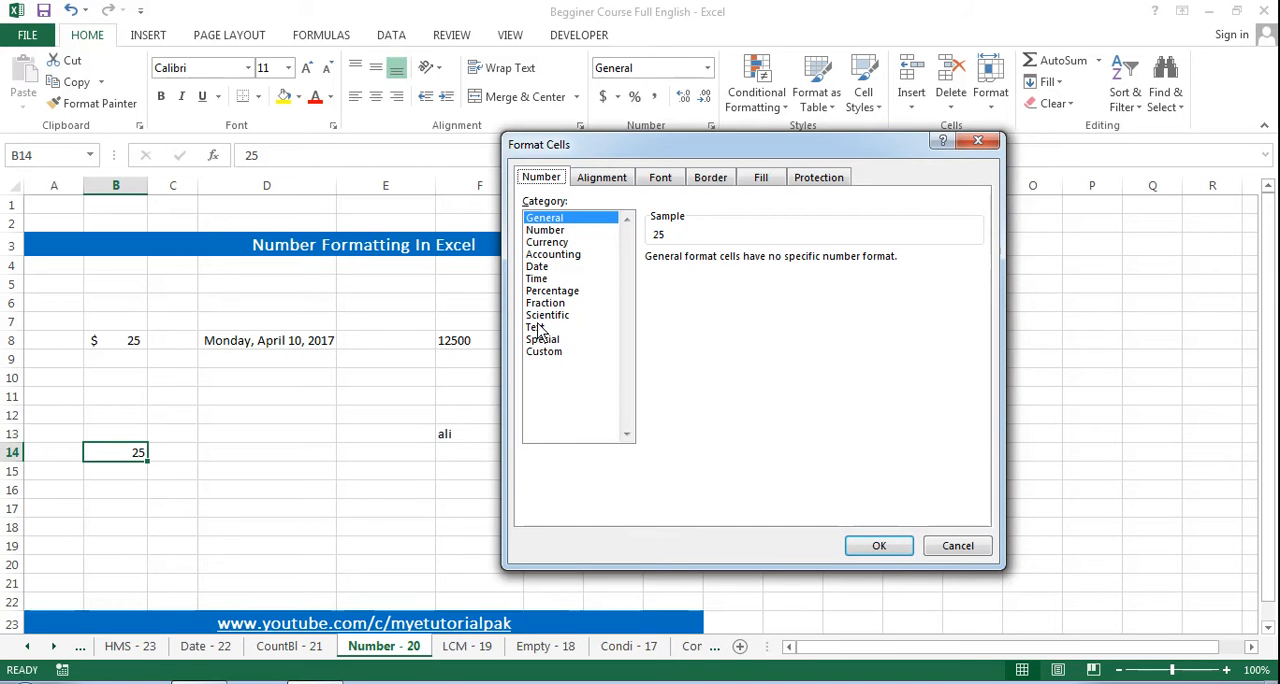
{"action": "left_click", "coordinate": [545, 242]}
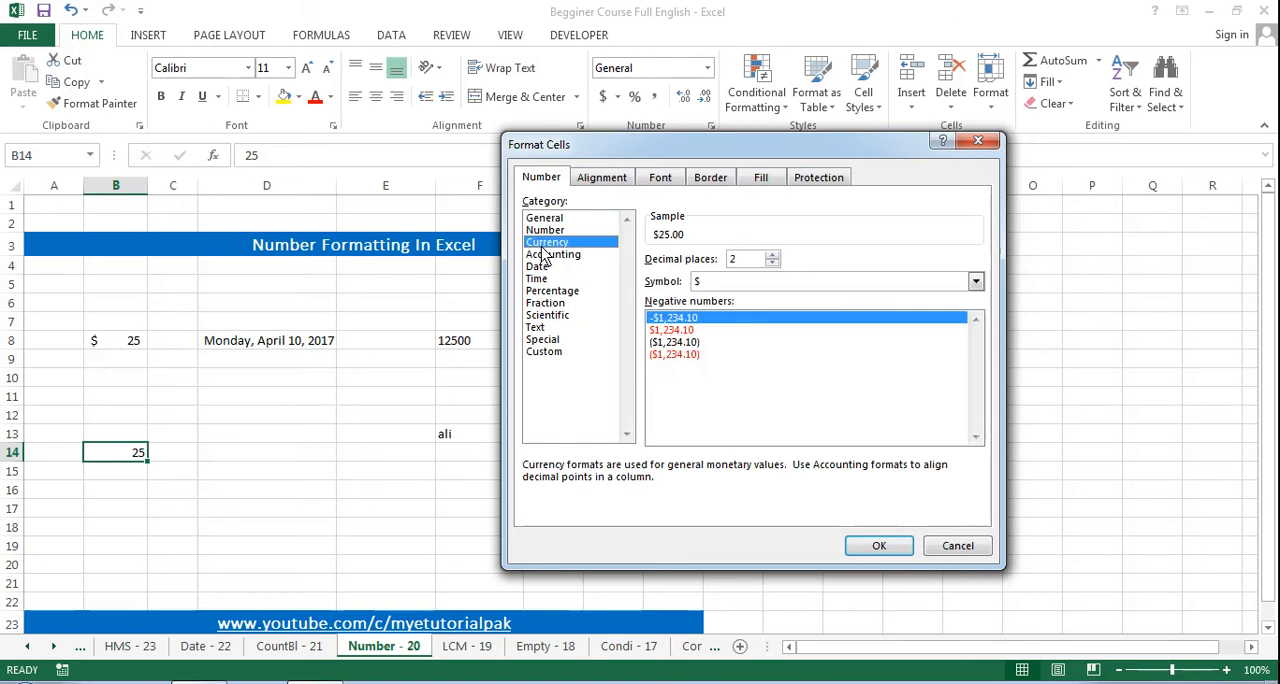
{"action": "left_click", "coordinate": [975, 281]}
{"action": "type", "text": "pkr"}
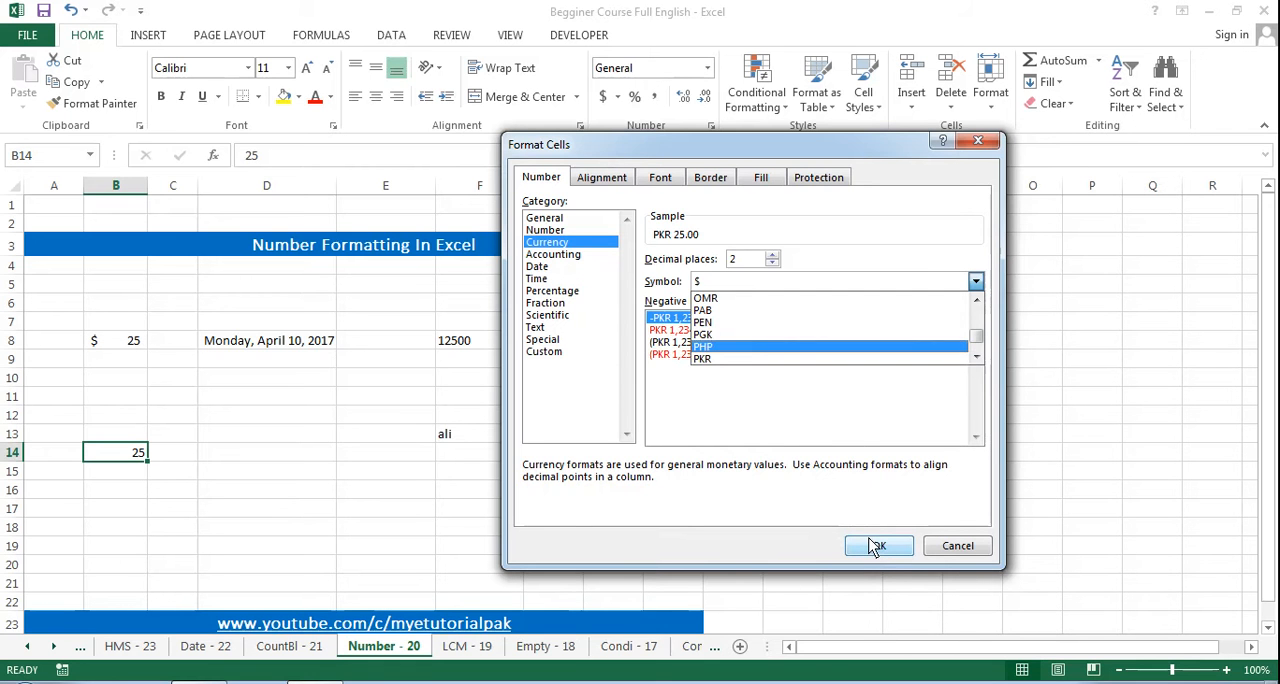
{"action": "type", "text": "pkr"}
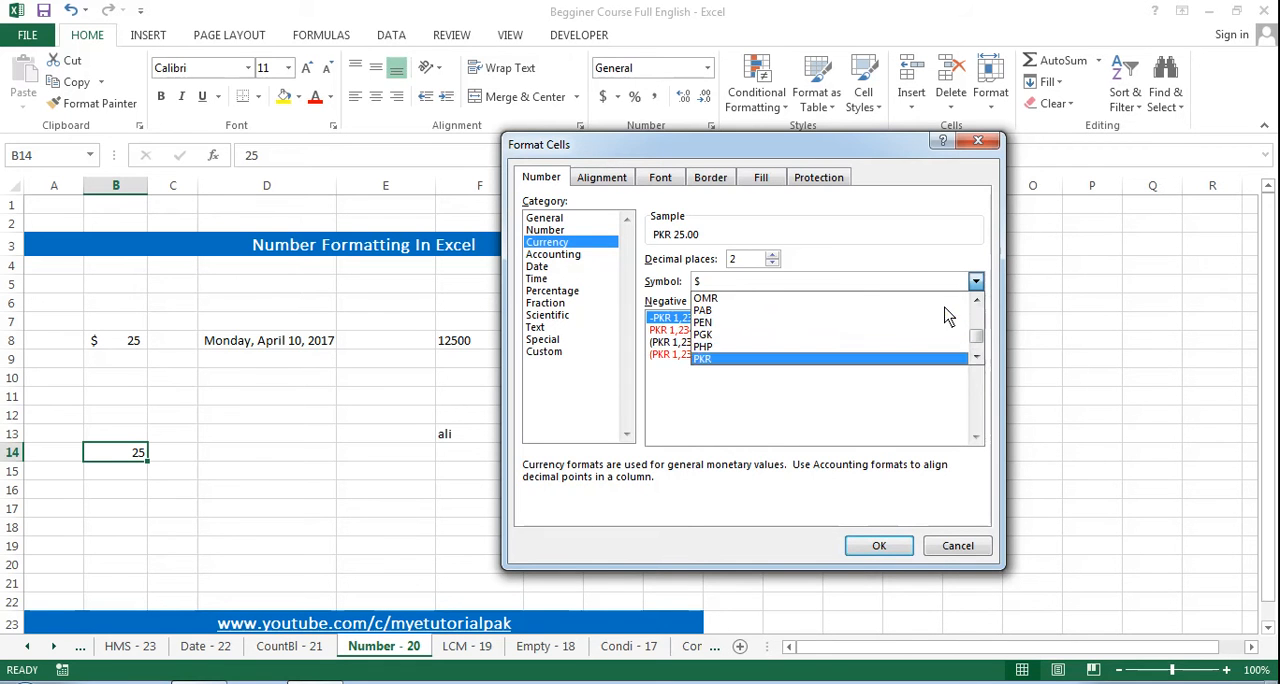
{"action": "key", "text": "Return"}
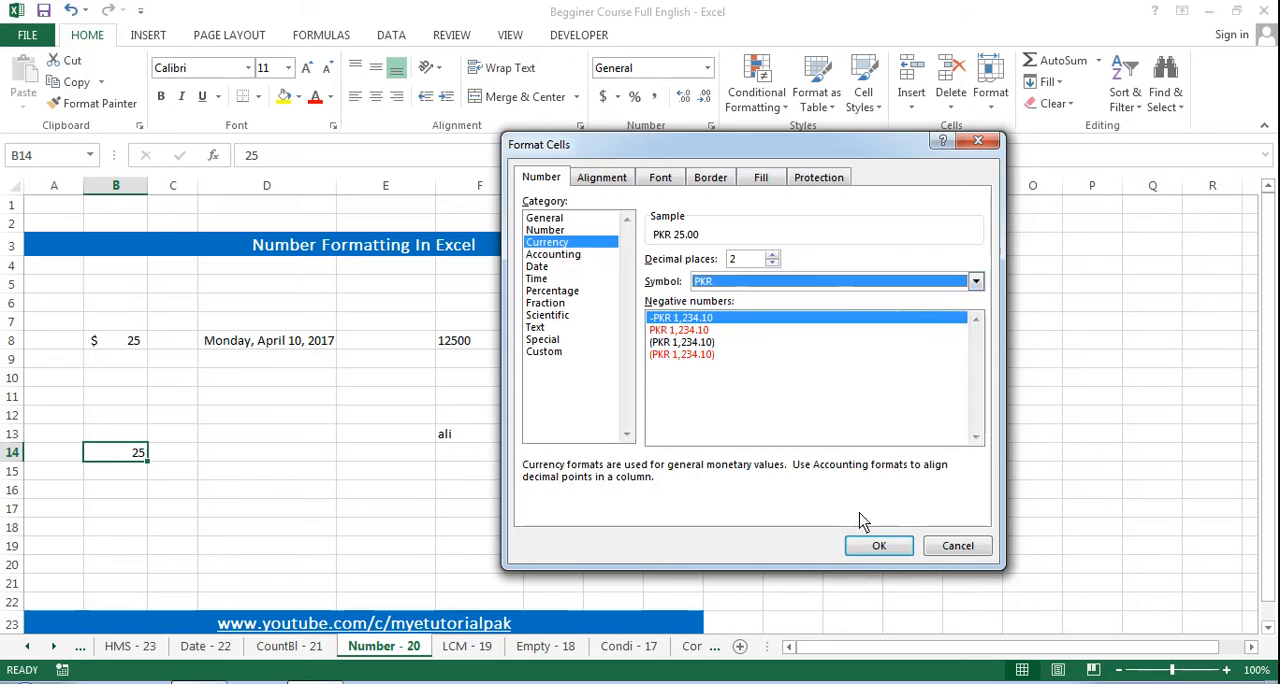
{"action": "left_click", "coordinate": [862, 548]}
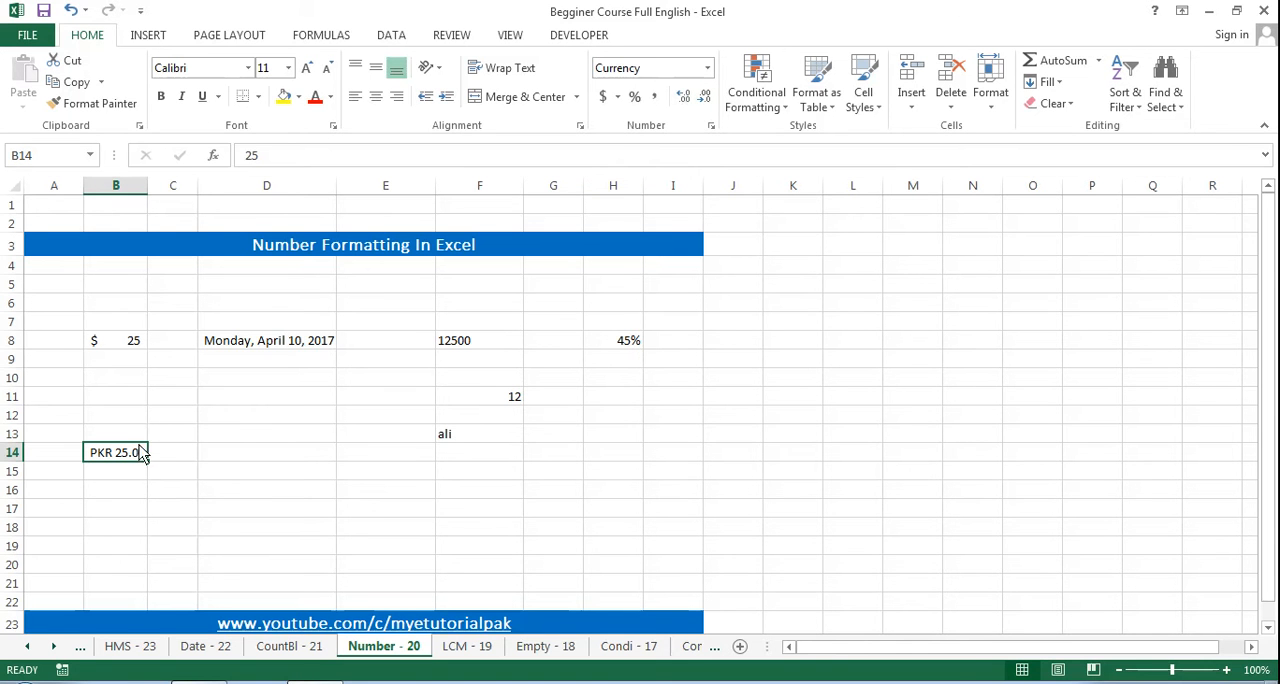
Step: Decrease the currency amount in B14 by two decimal places so it has none
{"action": "double_click", "coordinate": [705, 97]}
{"action": "left_click", "coordinate": [128, 472]}
{"action": "left_click", "coordinate": [120, 455]}
Step: Enter =today() in cell D14 and replace the formula with its static value using Paste Special Values
{"action": "left_click", "coordinate": [234, 457]}
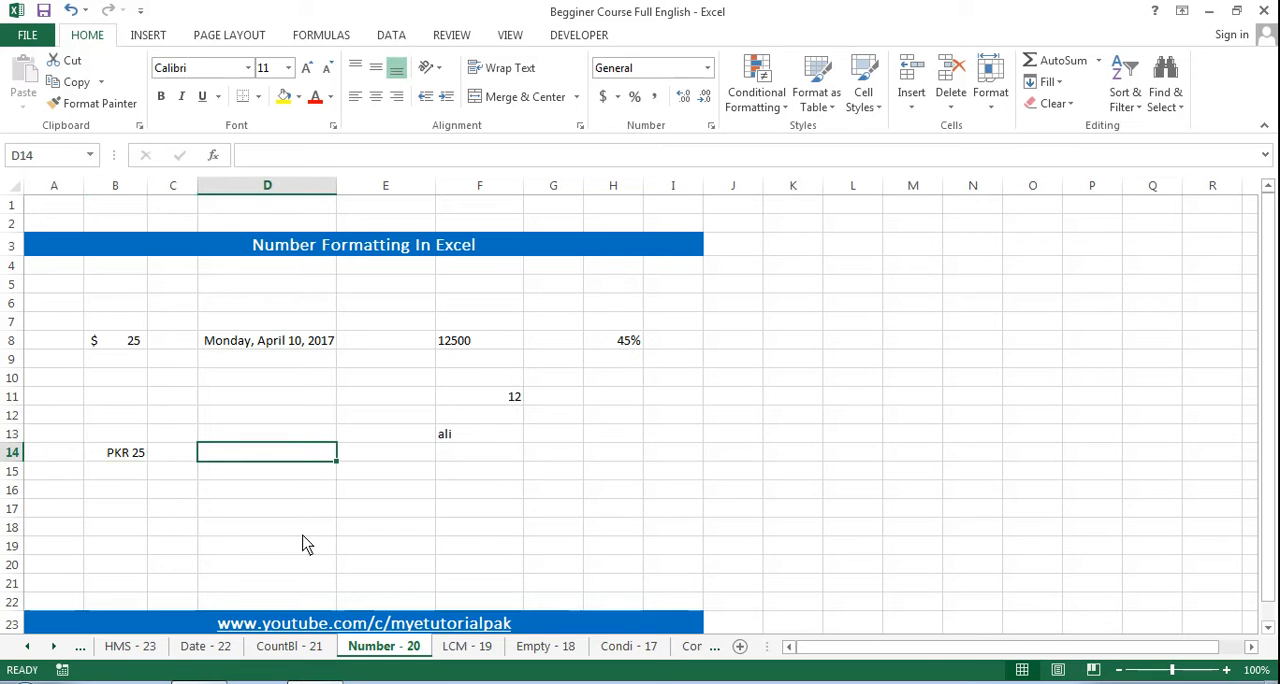
{"action": "type", "text": "=today()"}
{"action": "key", "text": "ctrl+Return"}
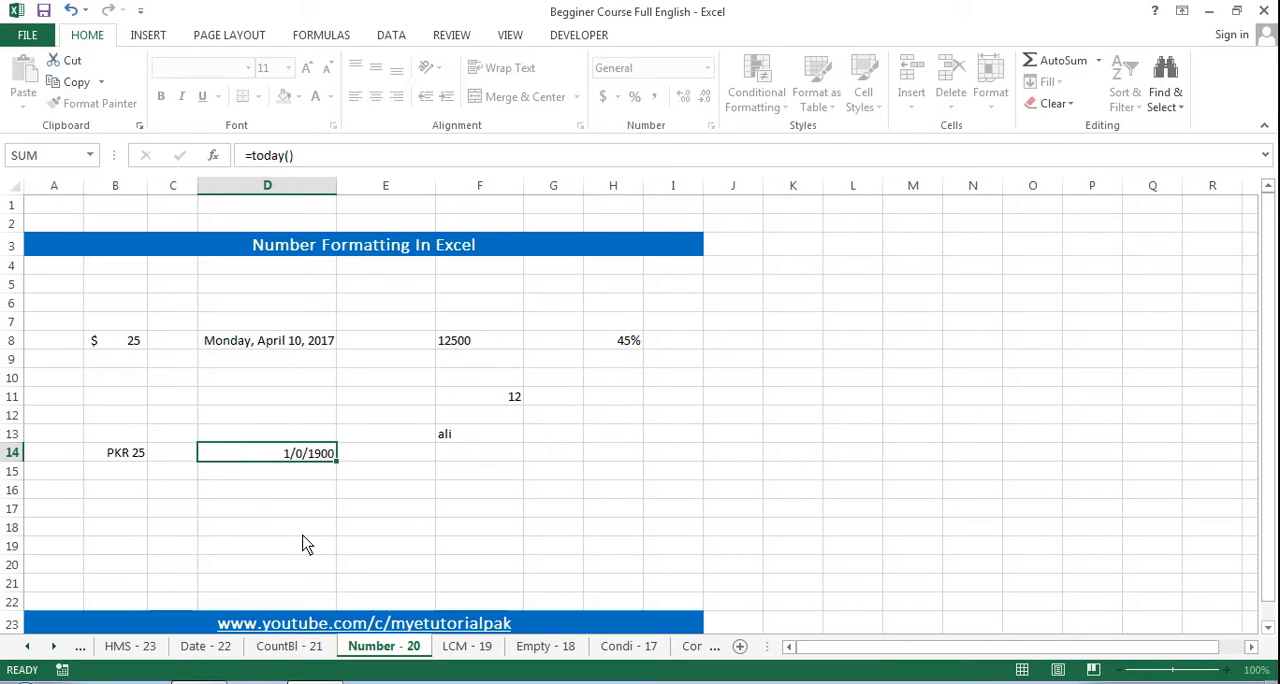
{"action": "key", "text": "ctrl+c"}
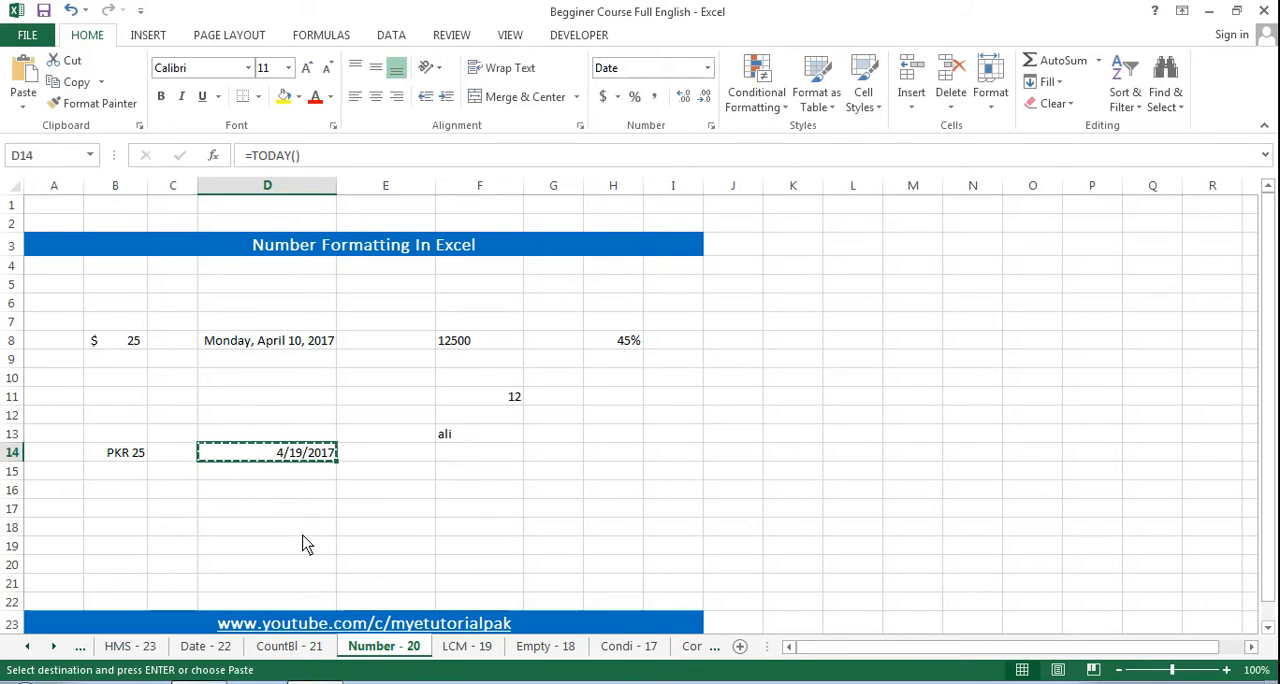
{"action": "key", "text": "ctrl+alt+v"}
{"action": "key", "text": "v"}
{"action": "key", "text": "Return"}
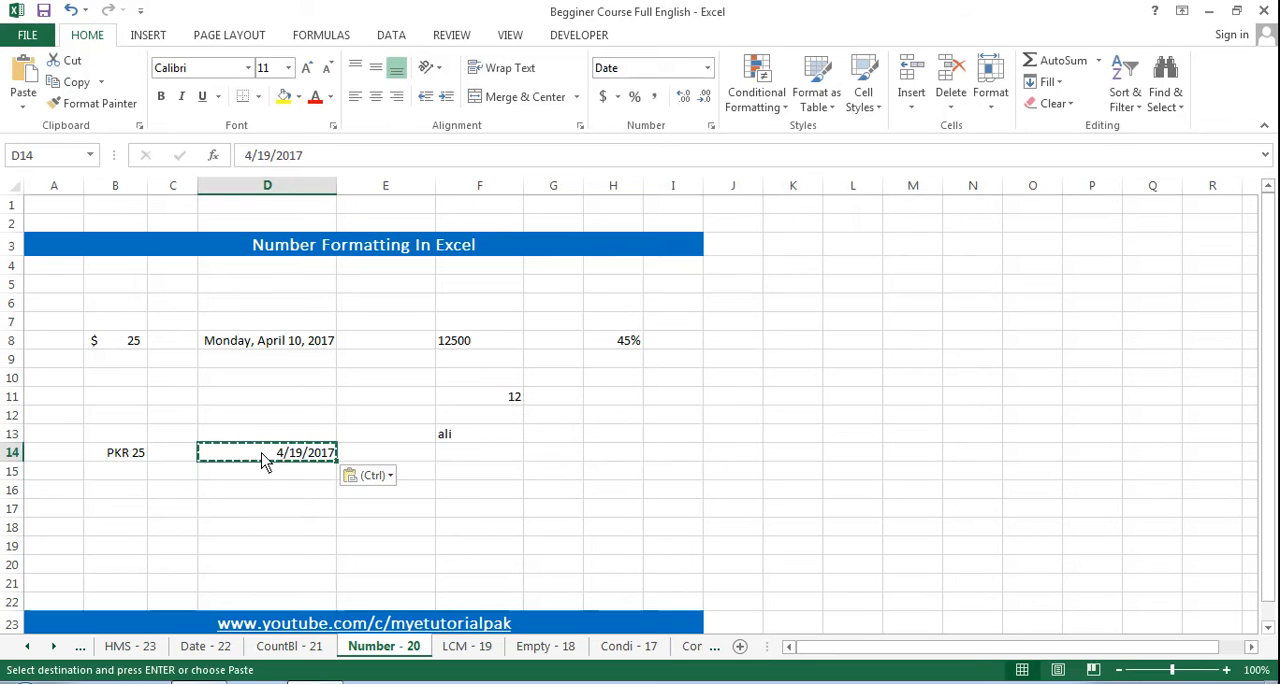
{"action": "key", "text": "Escape"}
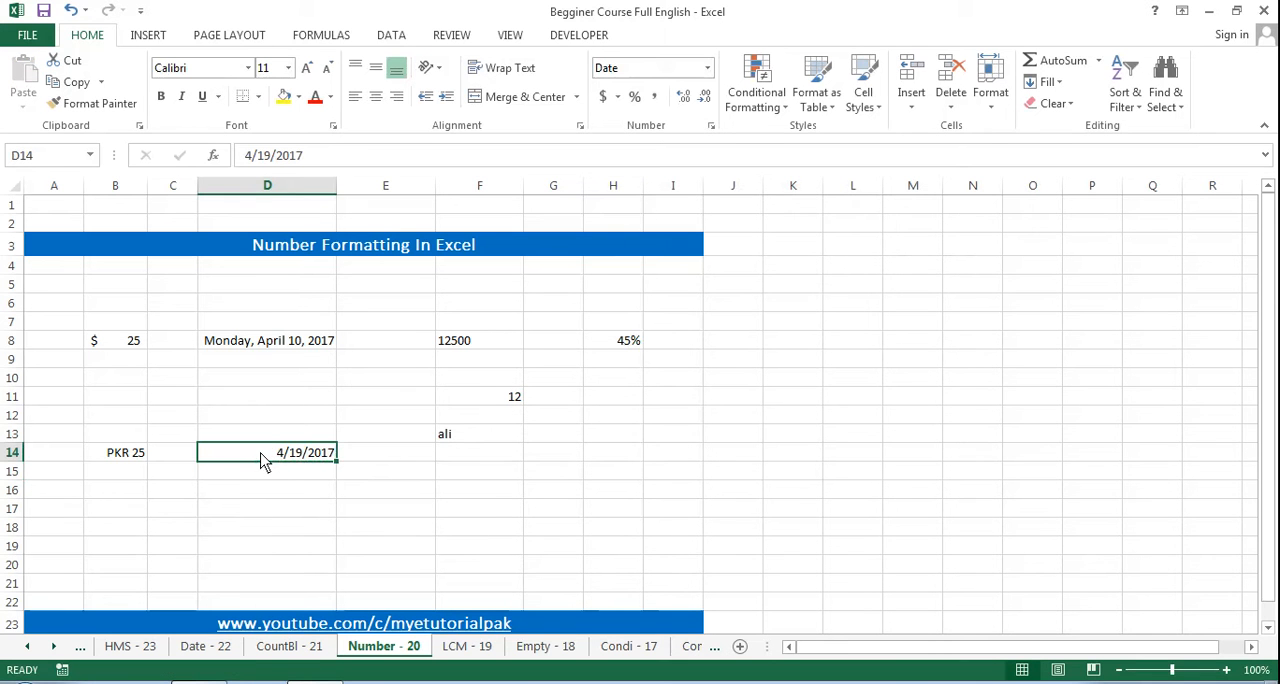
{"action": "left_click", "coordinate": [380, 458]}
{"action": "left_click", "coordinate": [295, 462]}
{"action": "key", "text": "ctrl+1"}
{"action": "left_click", "coordinate": [992, 146]}
Step: Format the date in D14 with the long date type "*Wednesday, March 14, 2012"
{"action": "left_click", "coordinate": [580, 126]}
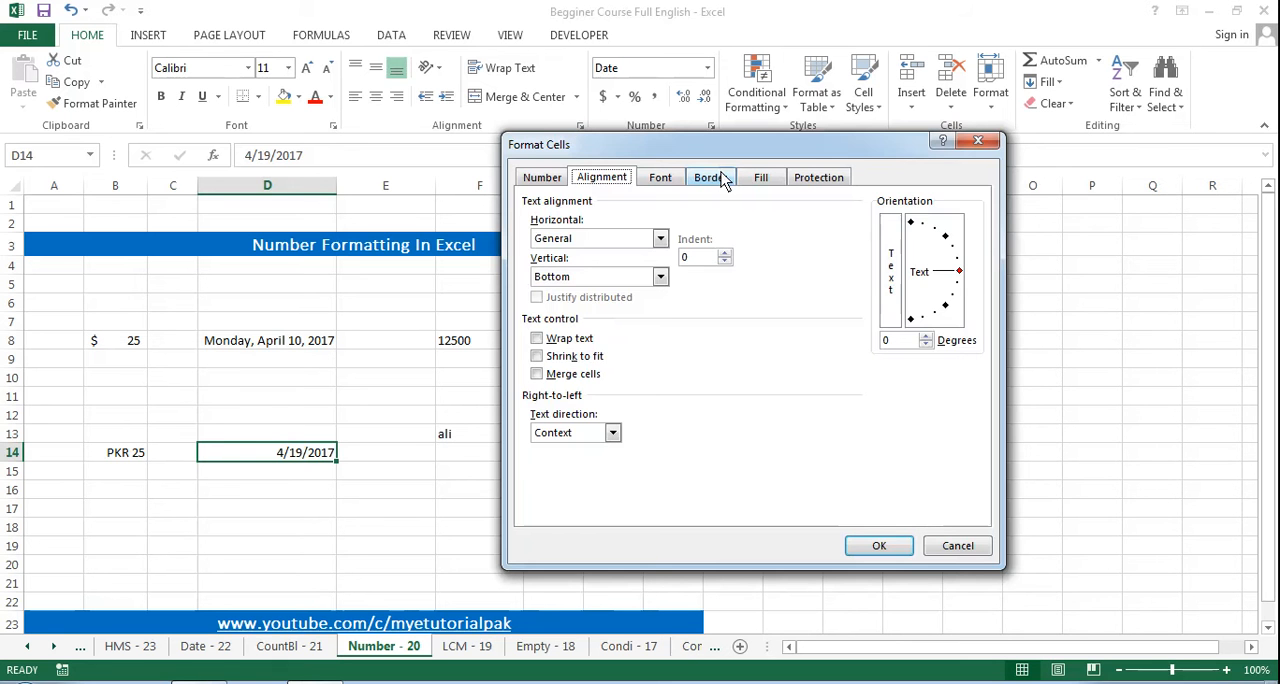
{"action": "left_click", "coordinate": [550, 180]}
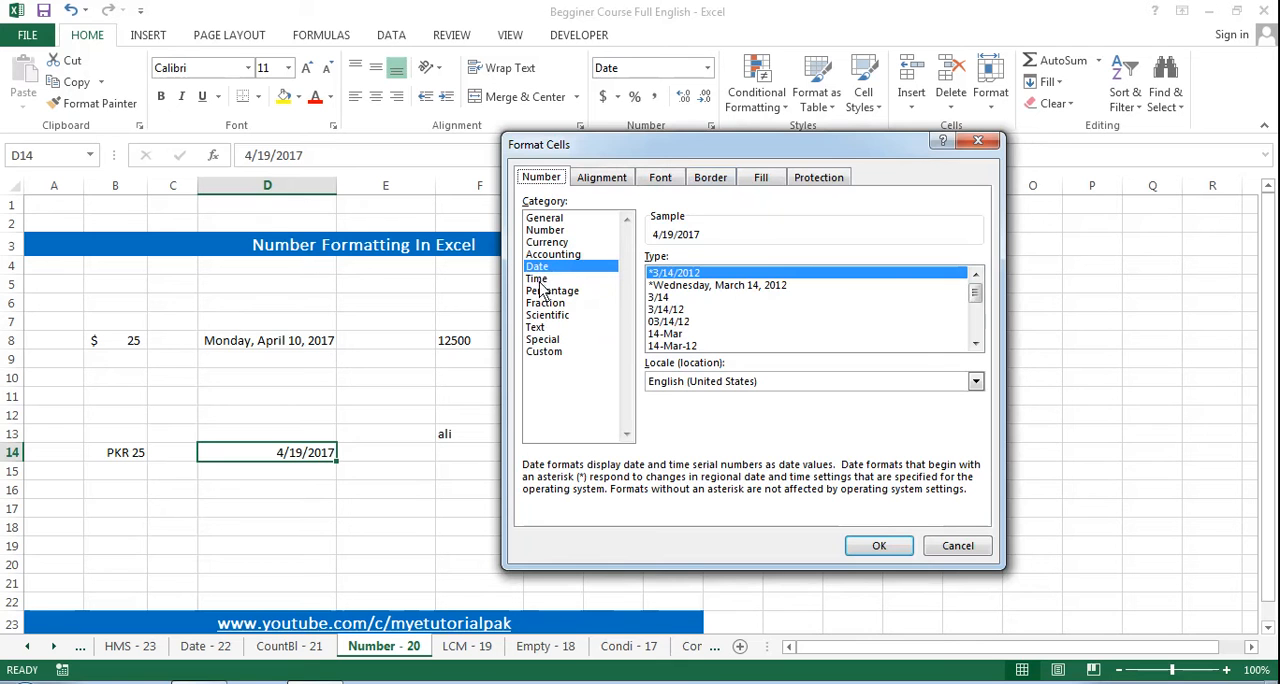
{"action": "left_click", "coordinate": [684, 287]}
{"action": "mouse_move", "coordinate": [974, 295]}
{"action": "left_mouse_down"}
{"action": "mouse_move", "coordinate": [977, 335]}
{"action": "mouse_move", "coordinate": [977, 293]}
{"action": "left_mouse_up"}
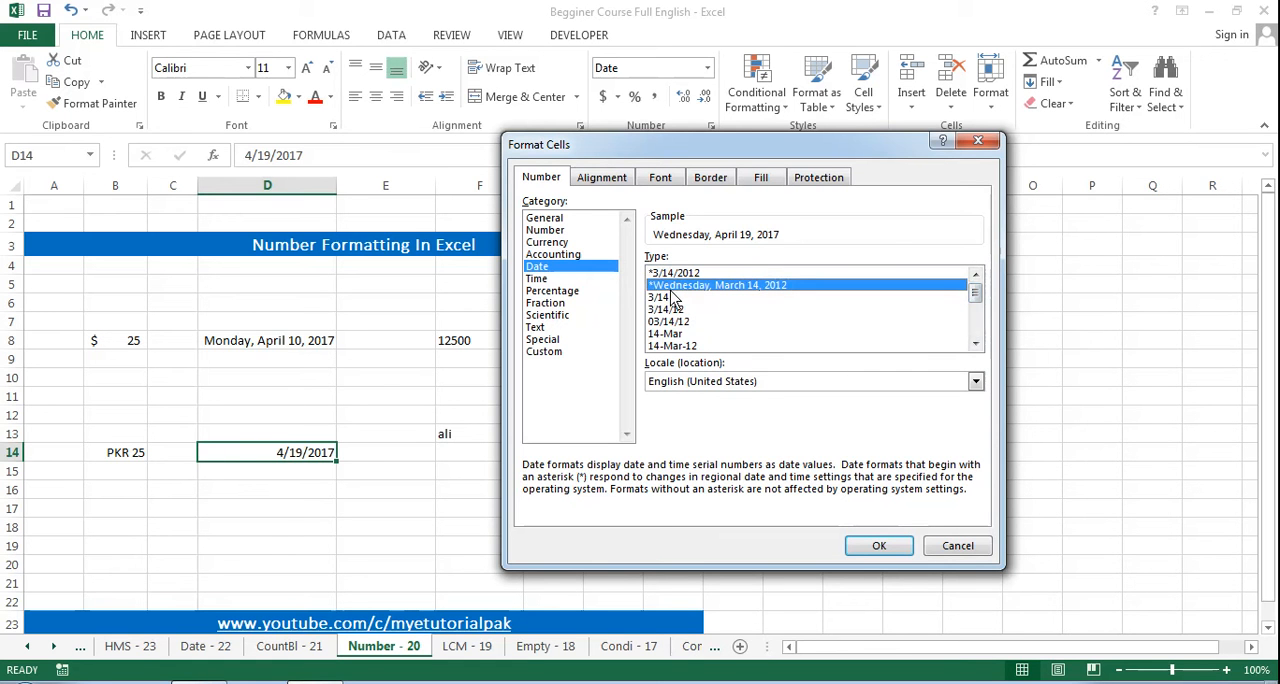
{"action": "left_click", "coordinate": [670, 297]}
{"action": "left_click", "coordinate": [676, 286]}
{"action": "left_click", "coordinate": [879, 547]}
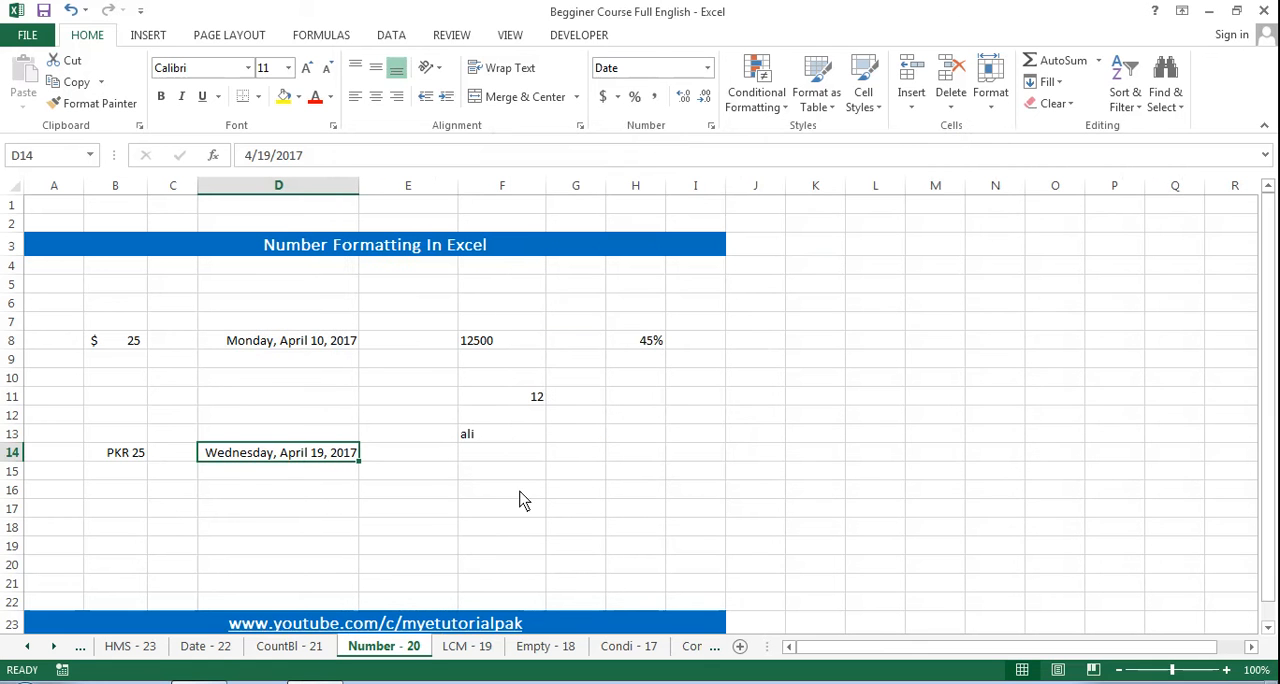
{"action": "left_click", "coordinate": [250, 472]}
{"action": "left_click", "coordinate": [251, 456]}
Step: Enter the number 12 in cell F14 and a sample first name in F15
{"action": "key", "text": "Right"}
{"action": "key", "text": "Right"}
{"action": "key", "text": "Left"}
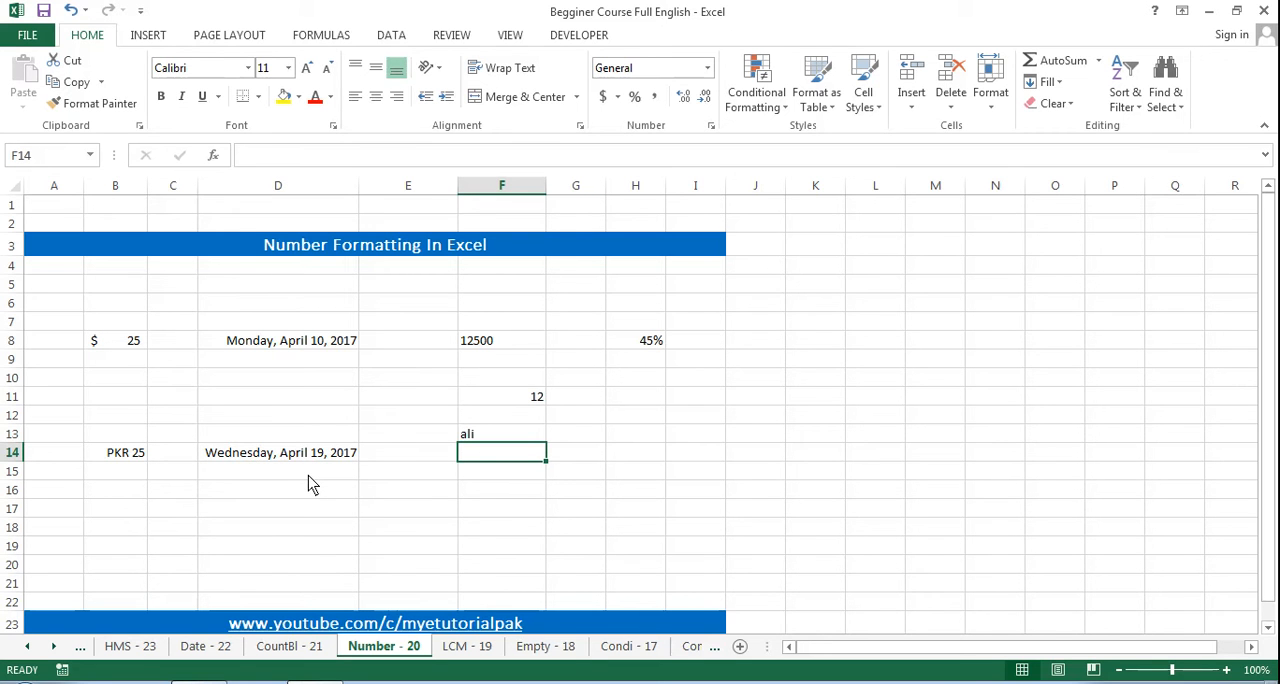
{"action": "type", "text": "12"}
{"action": "key", "text": "Right"}
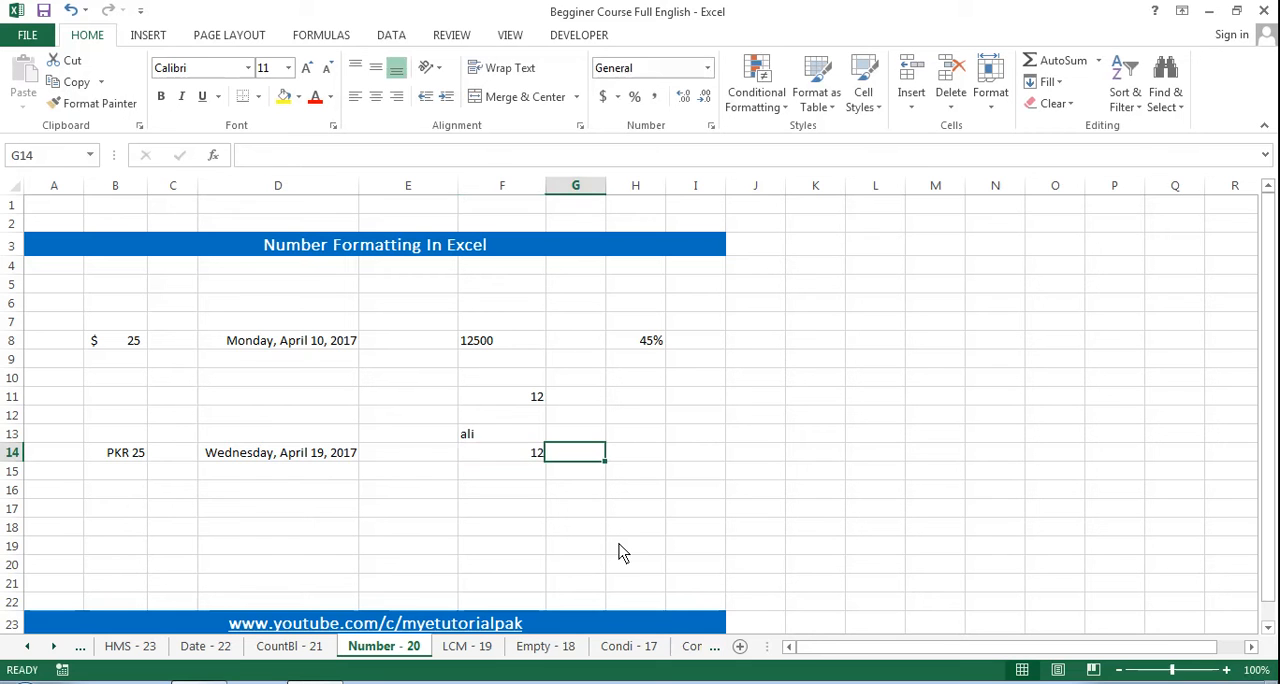
{"action": "key", "text": "Left"}
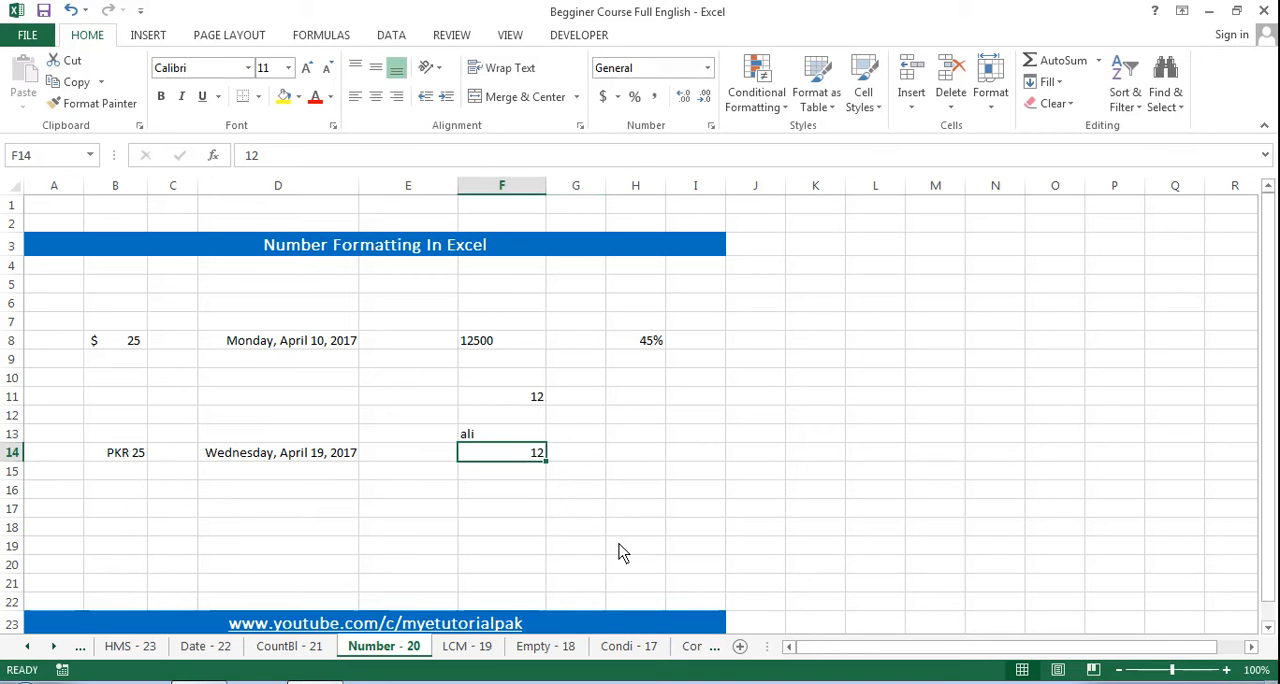
{"action": "key", "text": "Down"}
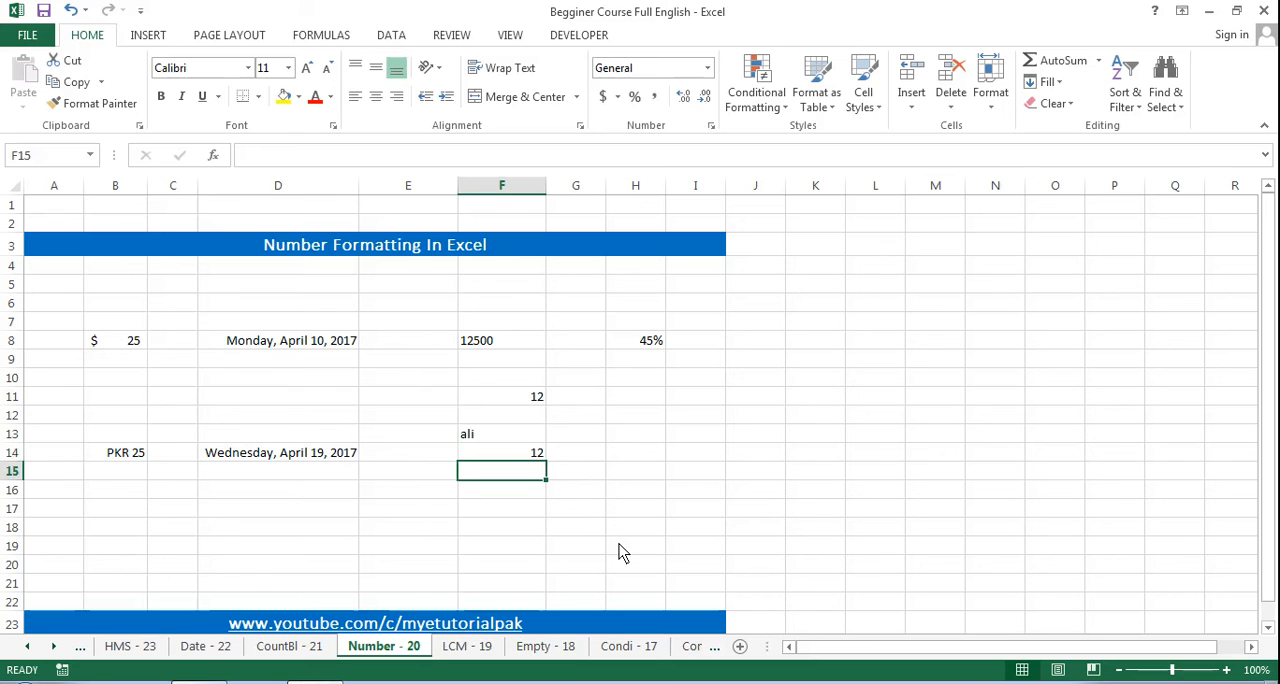
{"action": "type", "text": "ali"}
{"action": "key", "text": "Return"}
{"action": "key", "text": "Up"}
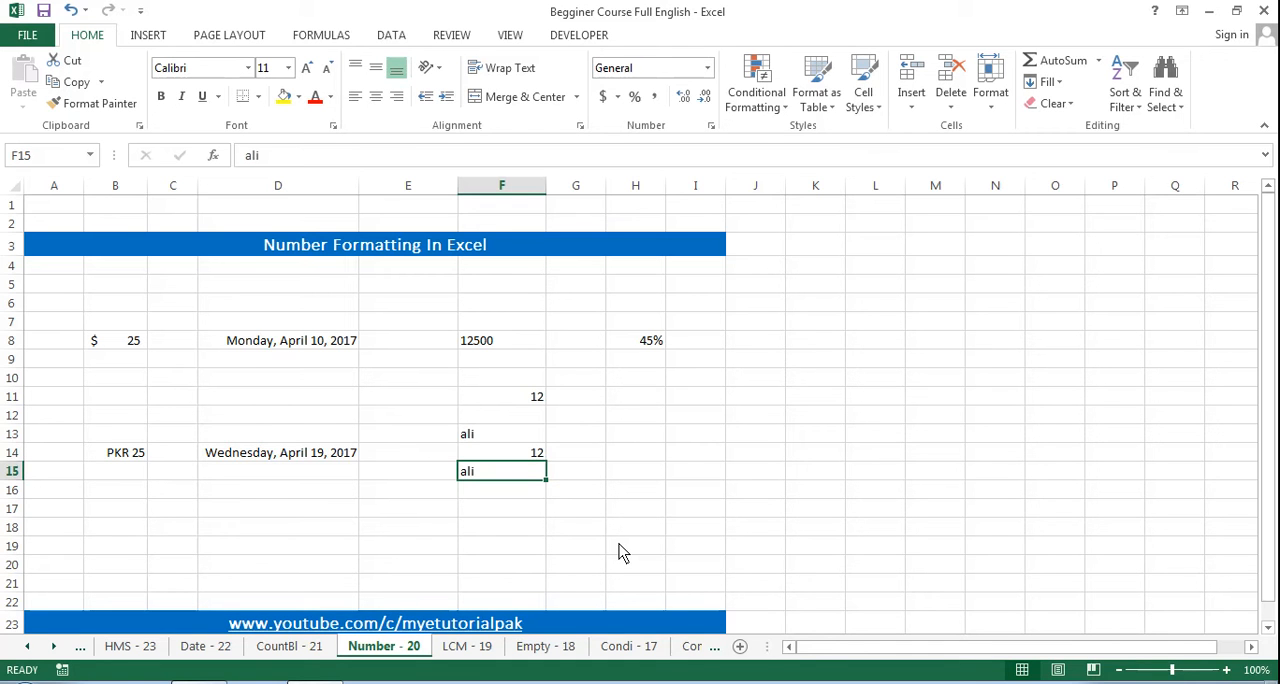
Step: Apply the Number format with 2 decimal places to the text entry in F15
{"action": "key", "text": "Up"}
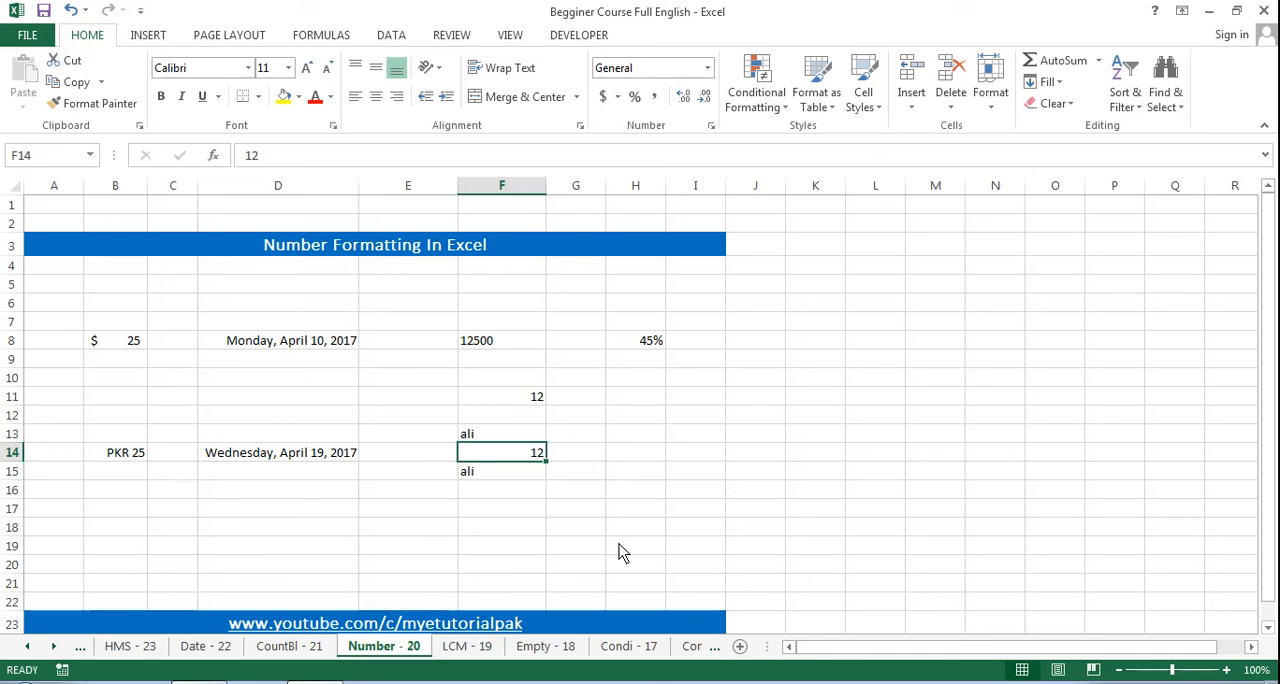
{"action": "key", "text": "Down"}
{"action": "key", "text": "Up"}
{"action": "key", "text": "Down"}
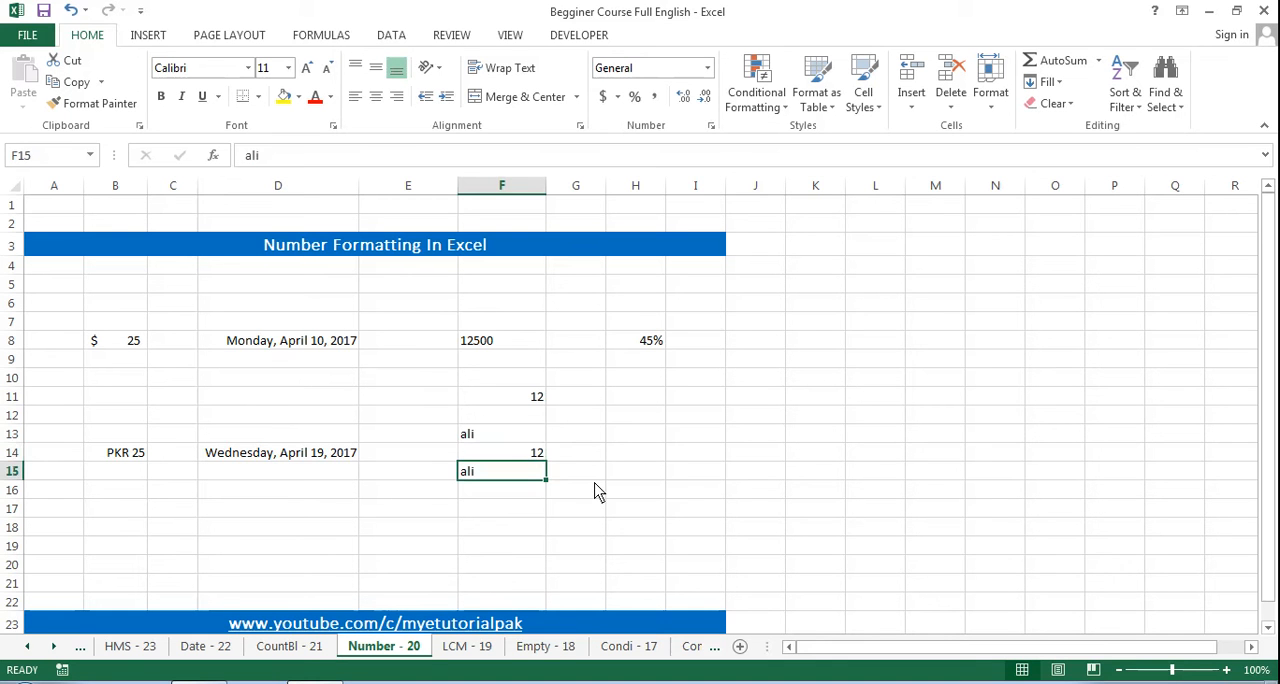
{"action": "key", "text": "ctrl+1"}
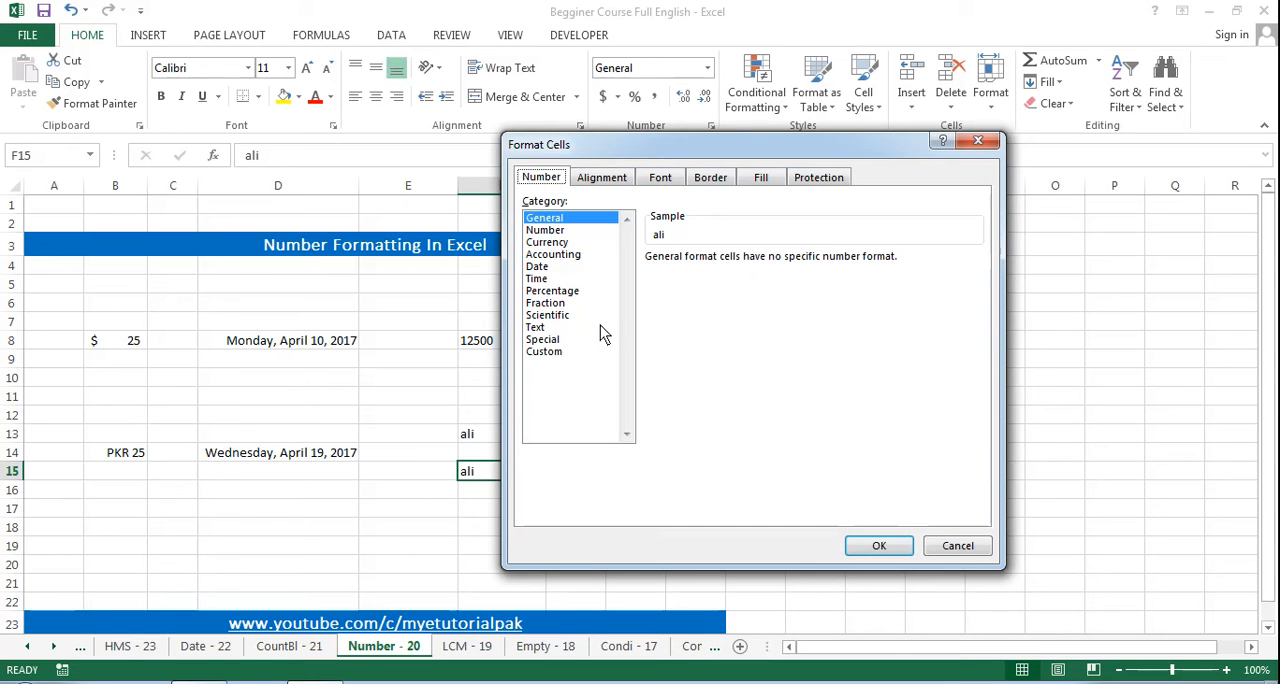
{"action": "left_click", "coordinate": [545, 231]}
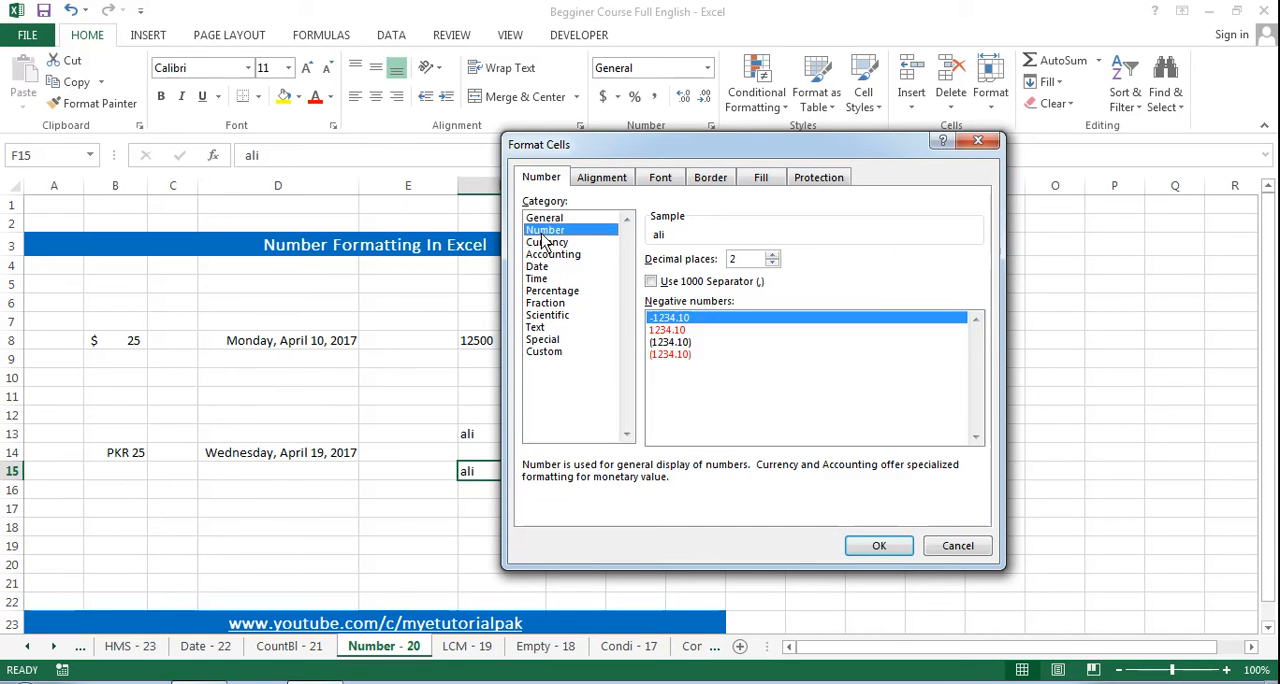
{"action": "left_click", "coordinate": [880, 546]}
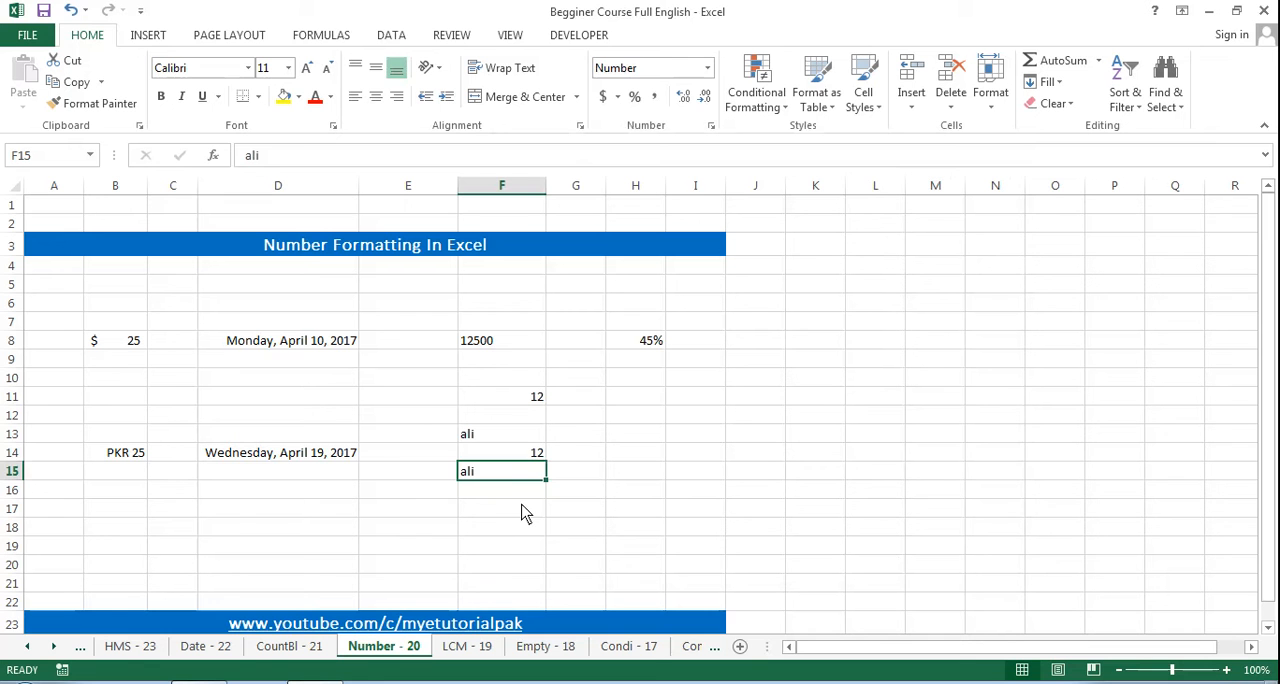
Step: Format the number in cell F14 as Text
{"action": "key", "text": "Up"}
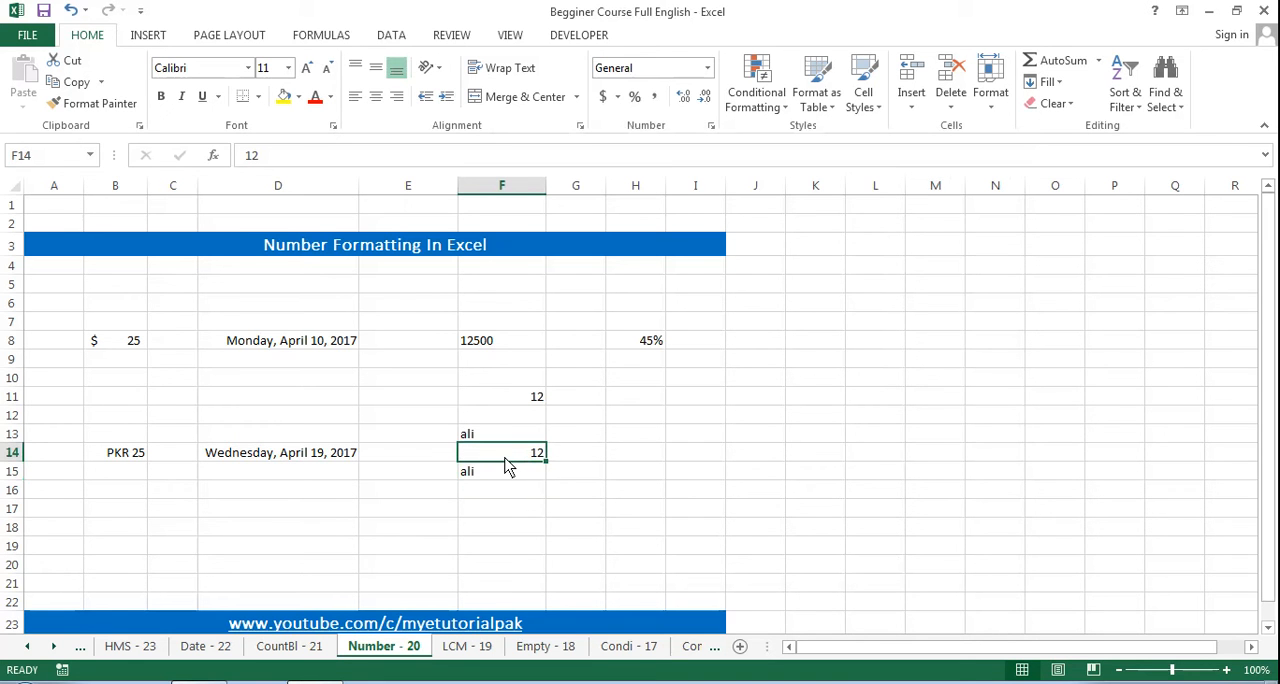
{"action": "key", "text": "ctrl+1"}
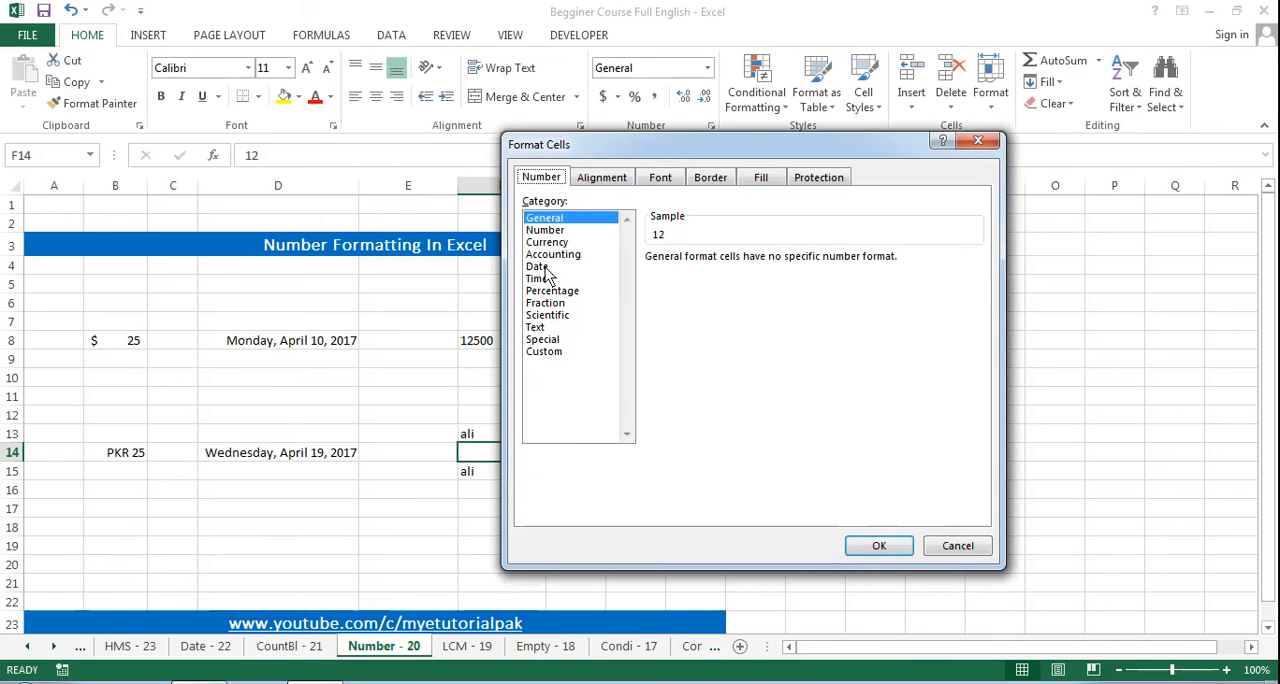
{"action": "left_click", "coordinate": [536, 327]}
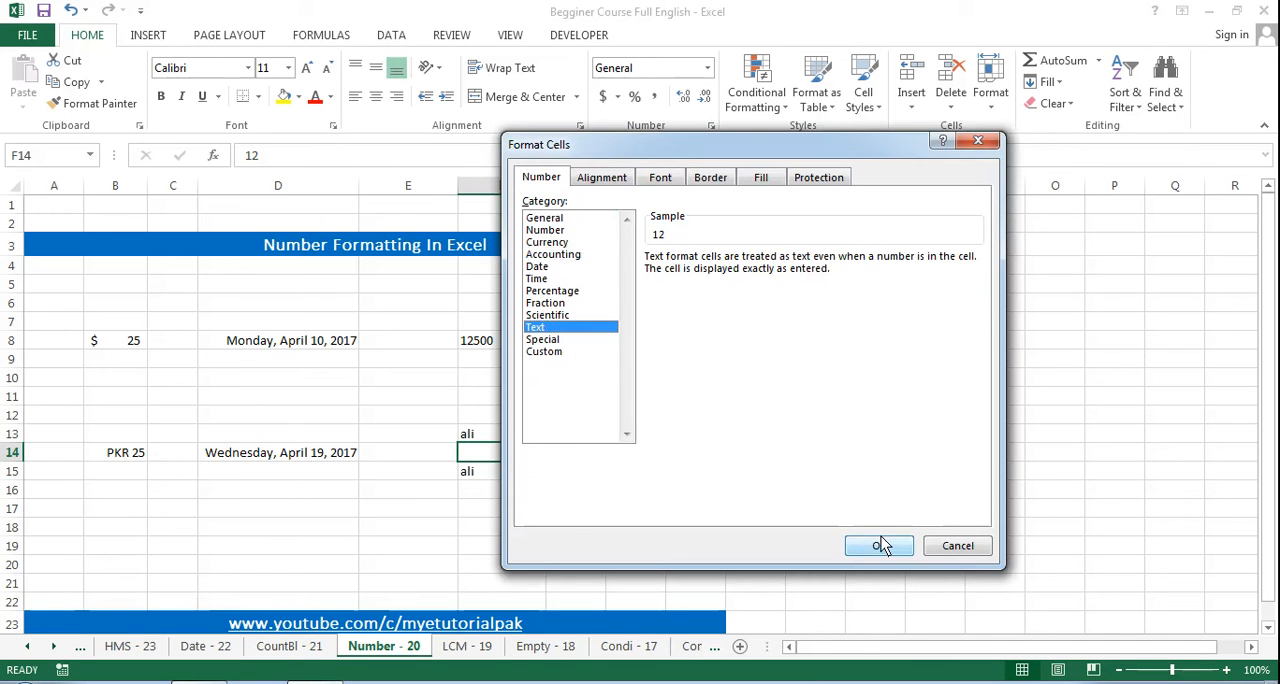
{"action": "left_click", "coordinate": [879, 545]}
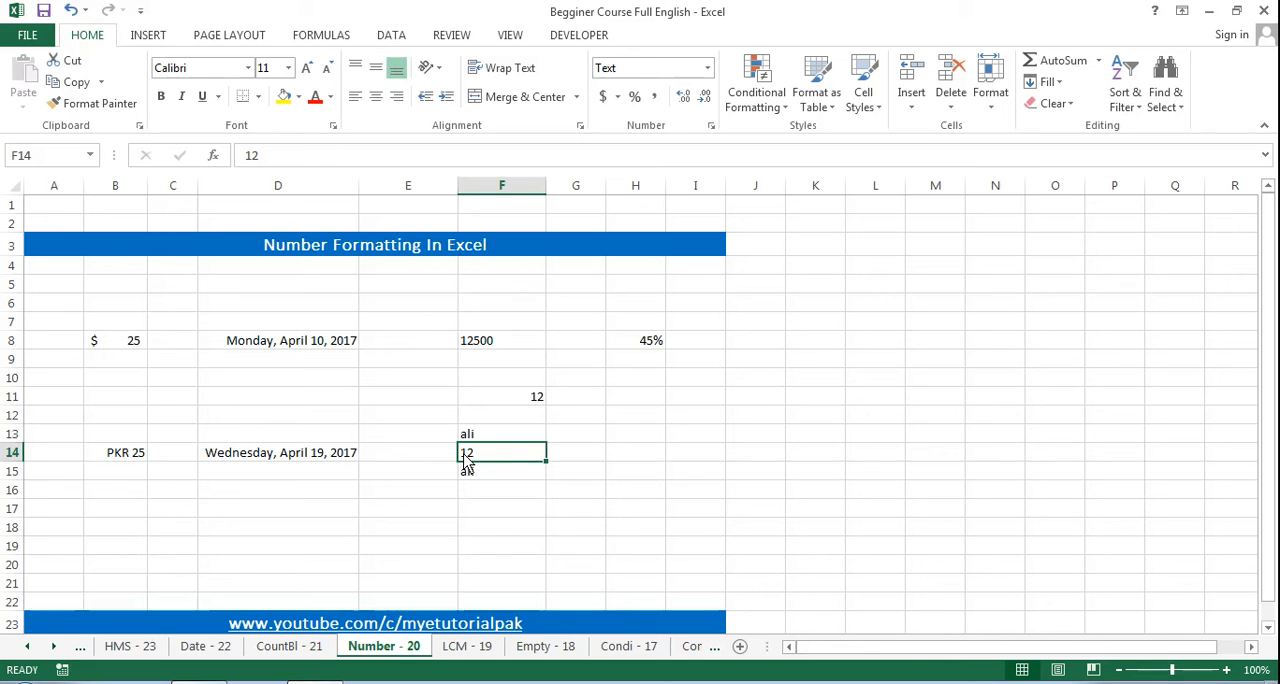
Step: Enter the value 0.4 in cell H13
{"action": "key", "text": "Right"}
{"action": "key", "text": "Right"}
{"action": "key", "text": "Up"}
{"action": "key", "text": "Up"}
{"action": "key", "text": "Left"}
{"action": "key", "text": "Down"}
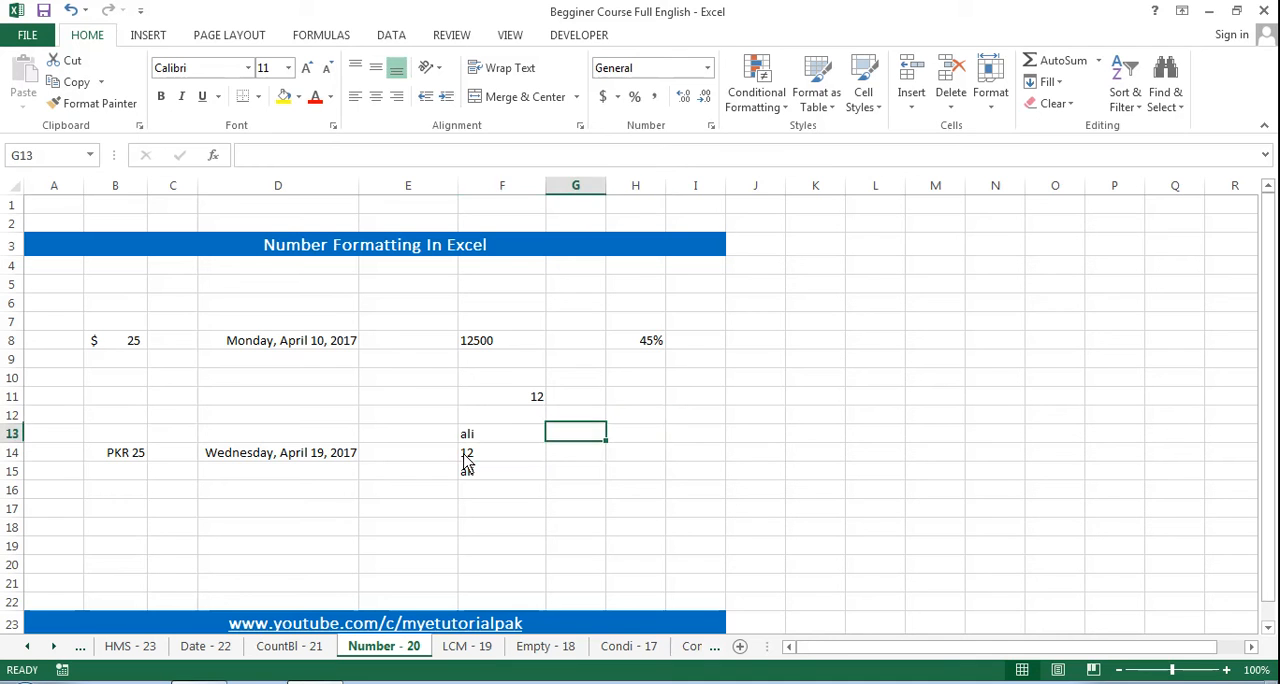
{"action": "key", "text": "Left"}
{"action": "key", "text": "Right"}
{"action": "key", "text": "Right"}
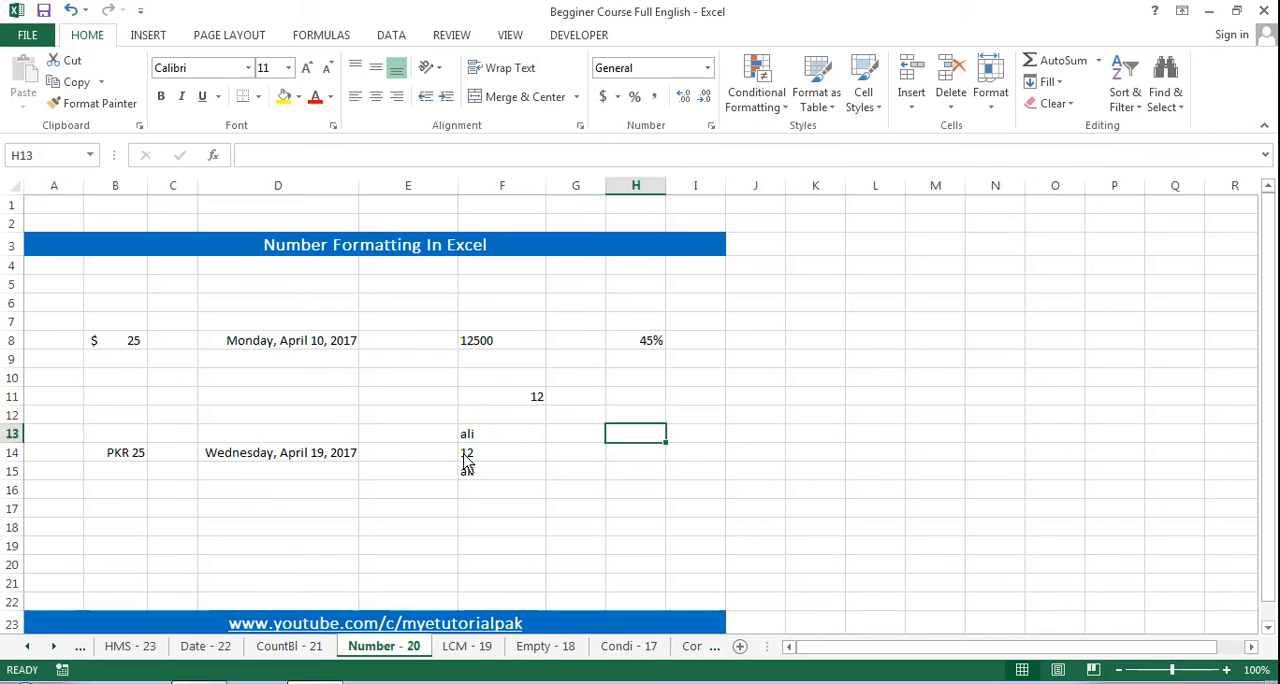
{"action": "type", "text": "."}
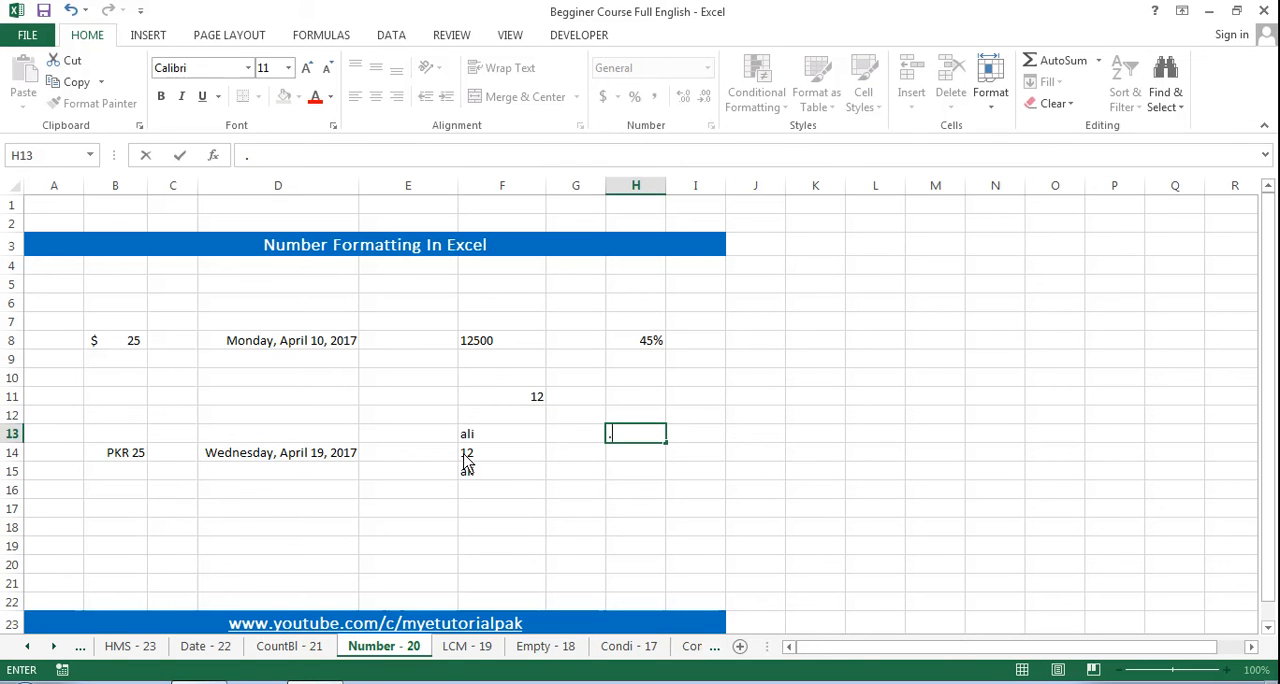
{"action": "type", "text": "40"}
{"action": "key", "text": "ctrl+Return"}
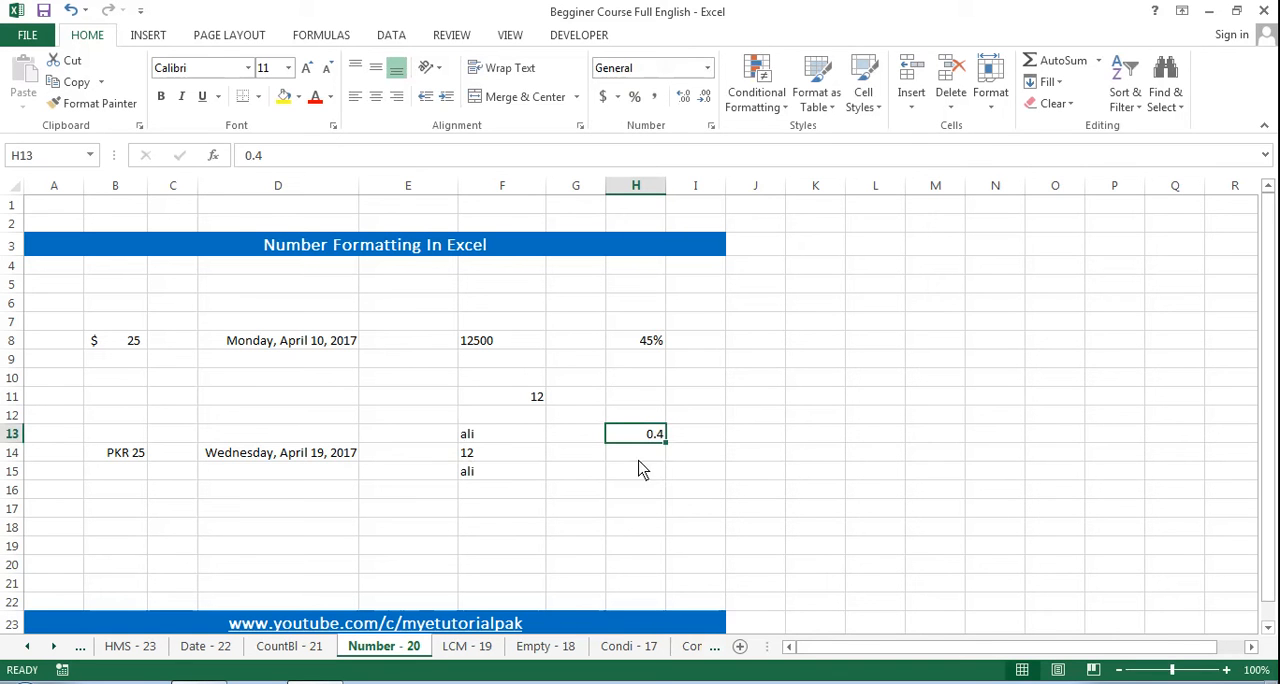
Step: Format the value in cell H13 as a percentage without decimal places
{"action": "left_click", "coordinate": [635, 97]}
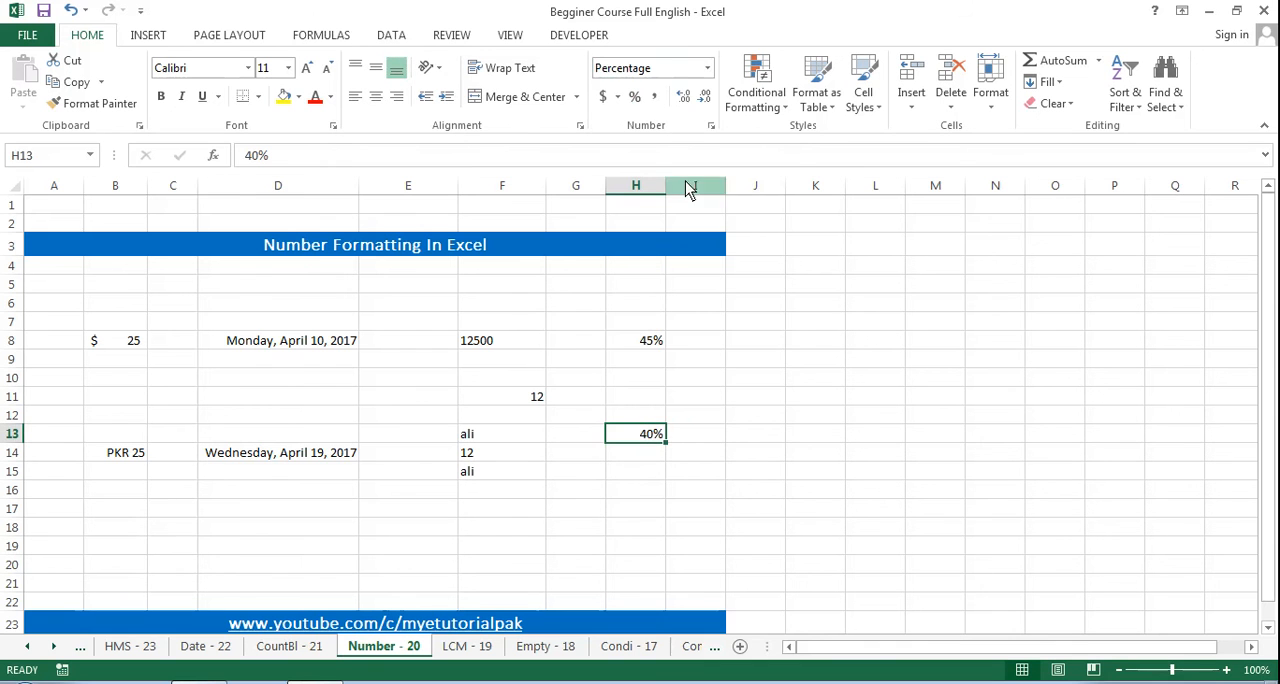
{"action": "left_click", "coordinate": [709, 68]}
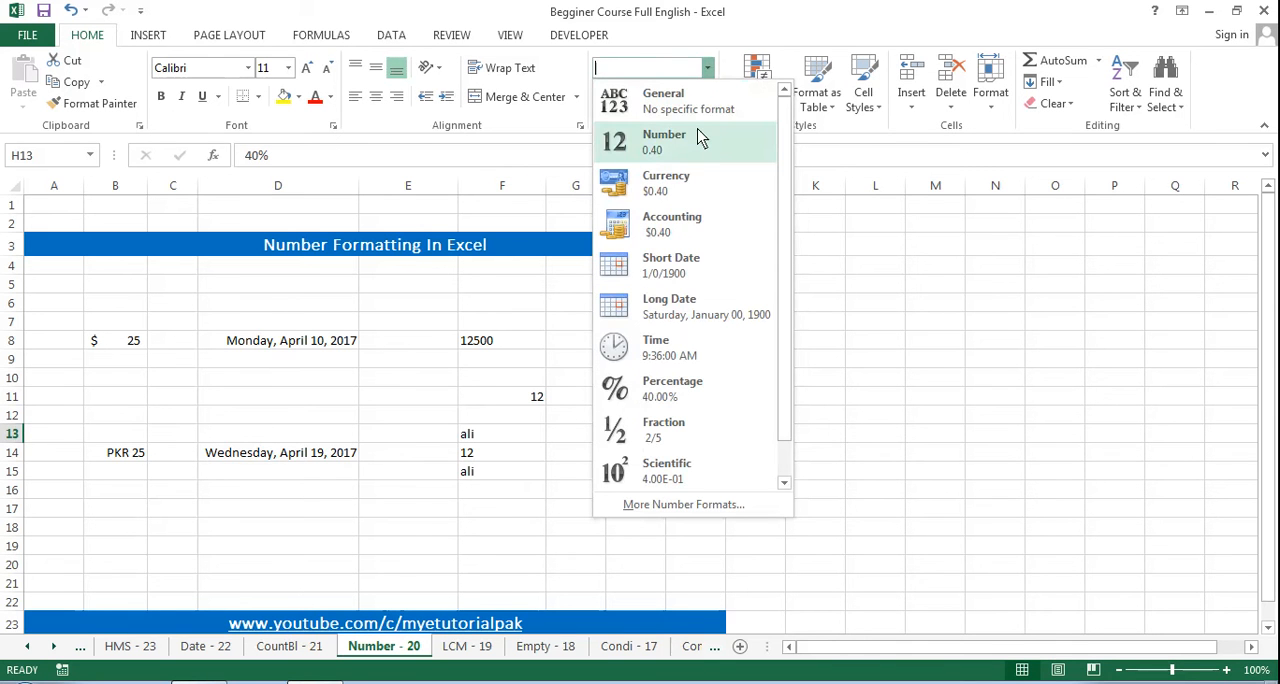
{"action": "key", "text": "Escape"}
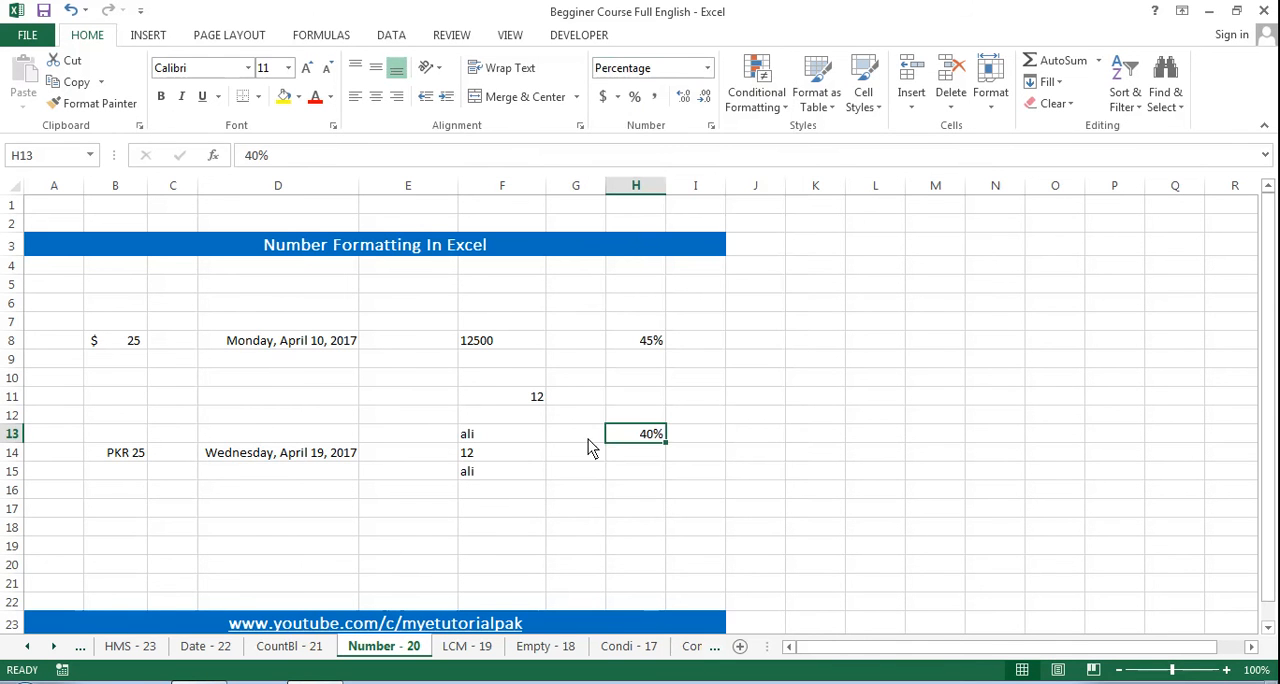
{"action": "left_click", "coordinate": [95, 454]}
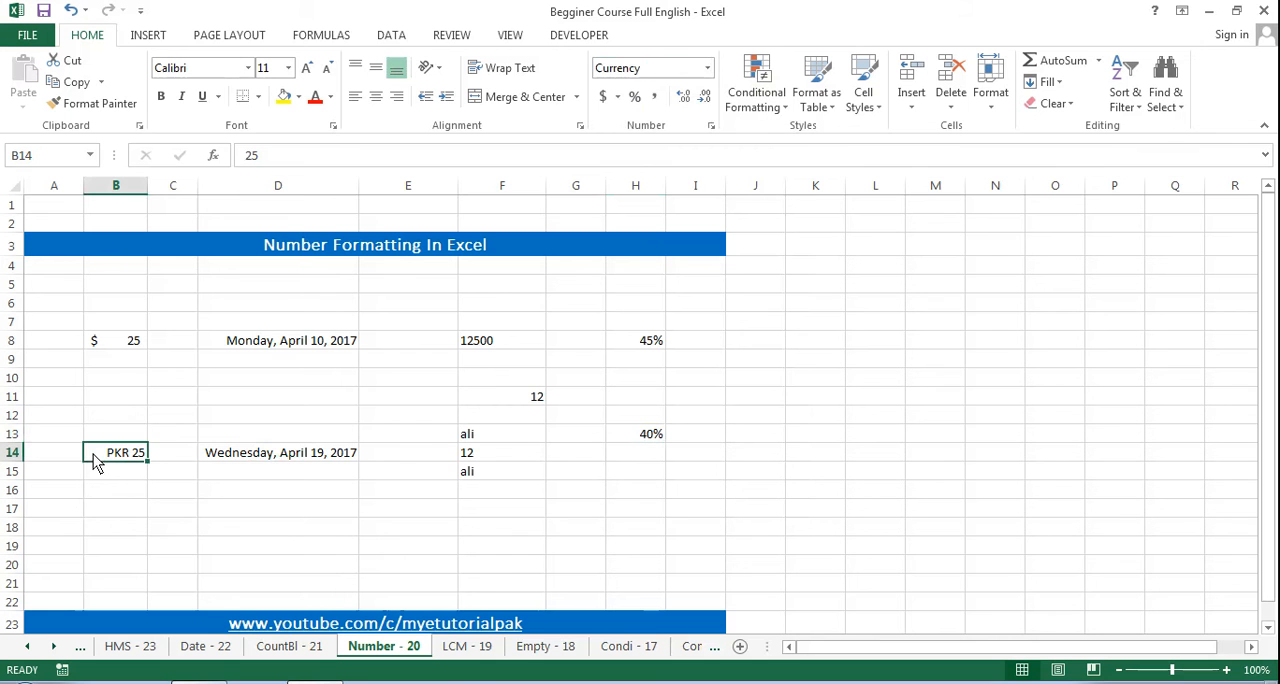
{"action": "left_click", "coordinate": [271, 464]}
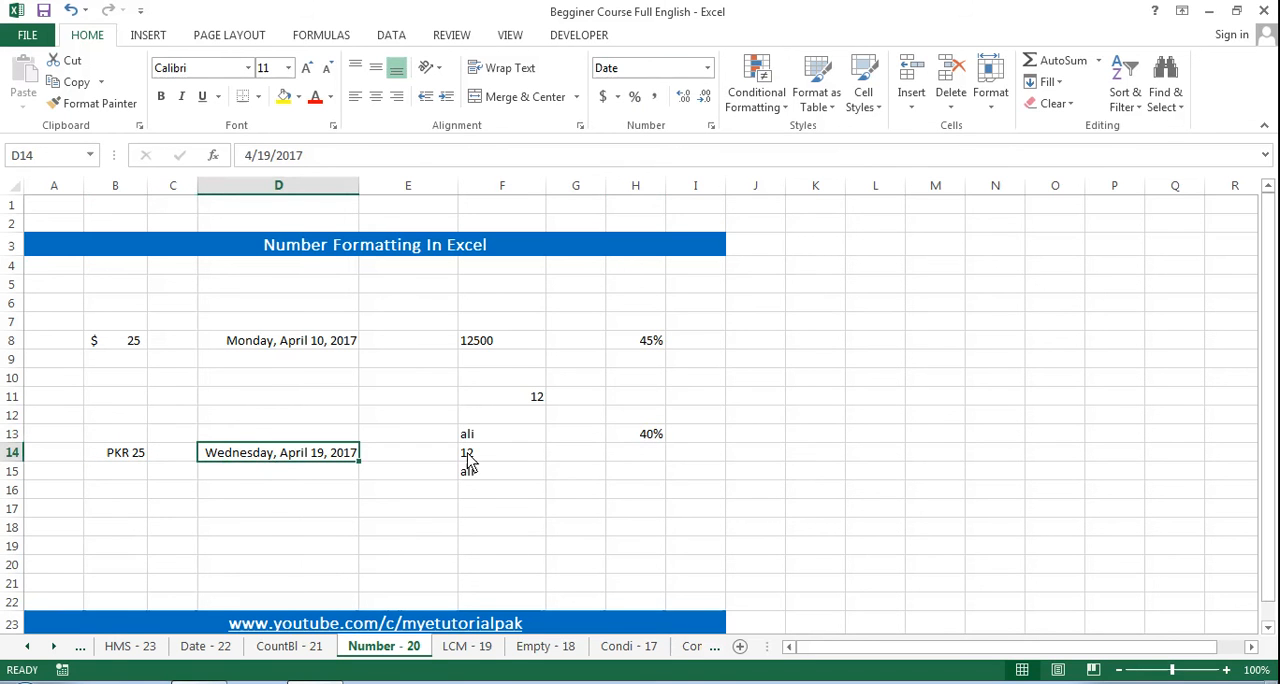
{"action": "left_click", "coordinate": [631, 440]}
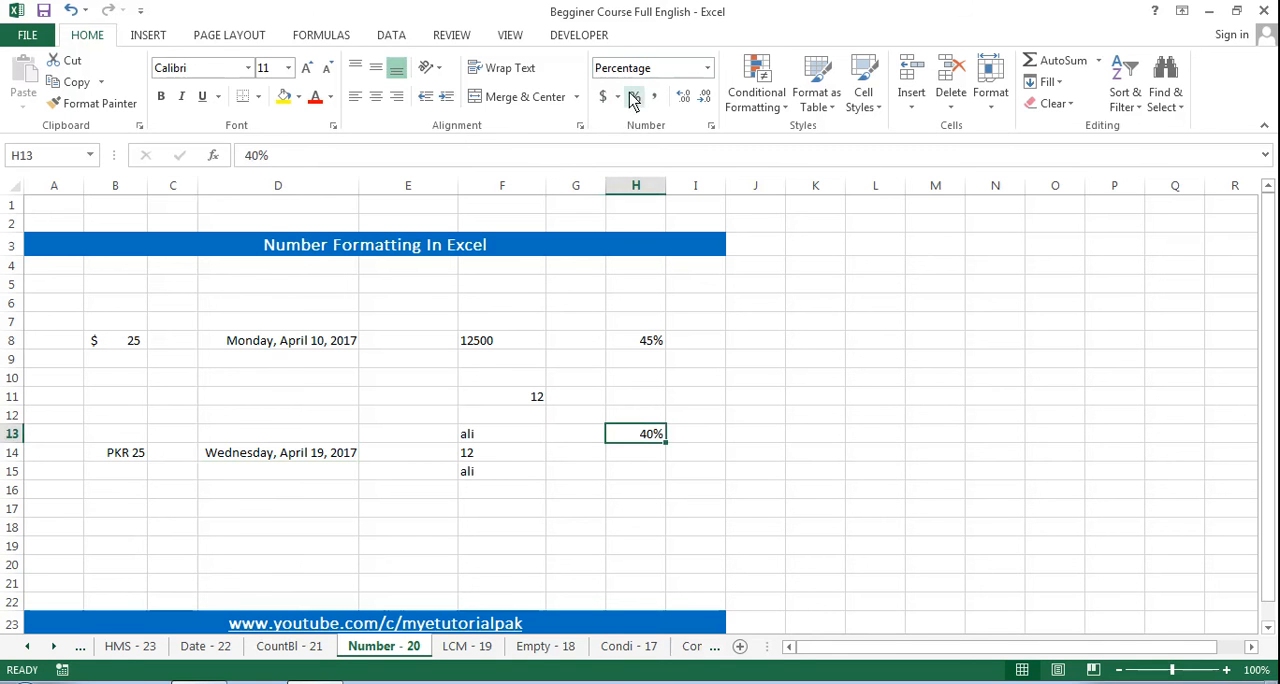
Step: Enter the number 12500 in cell J8
{"action": "left_click", "coordinate": [745, 342]}
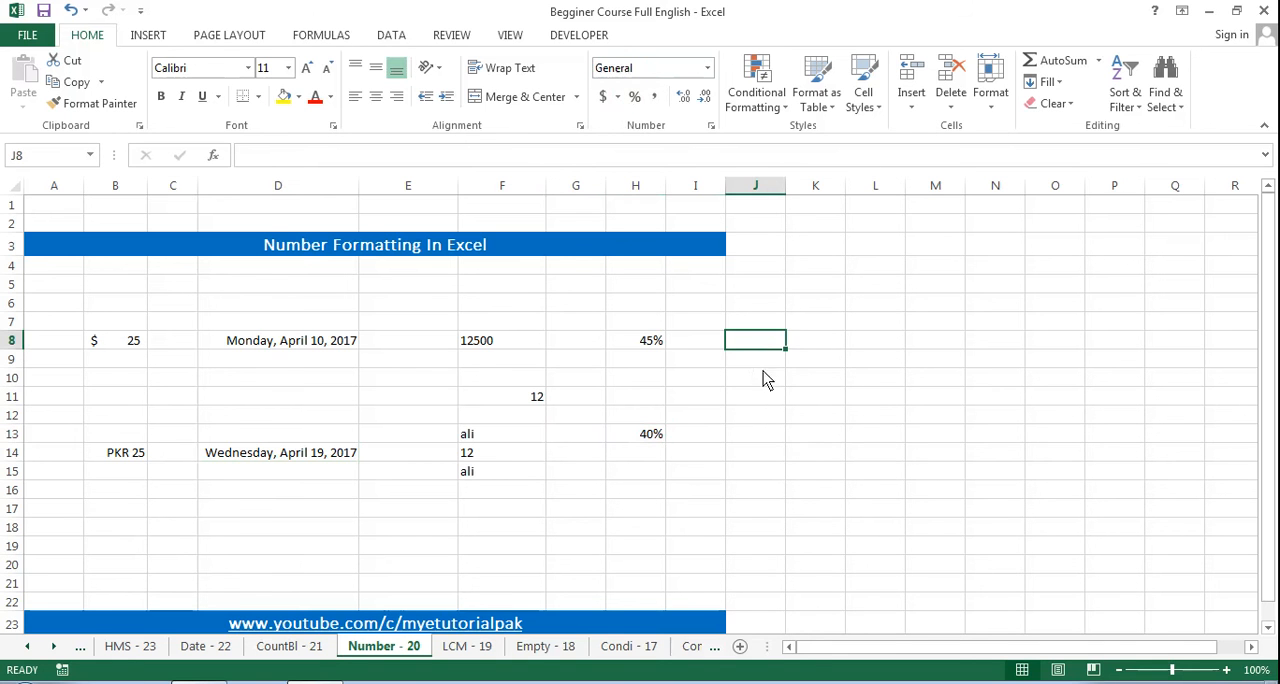
{"action": "type", "text": "12"}
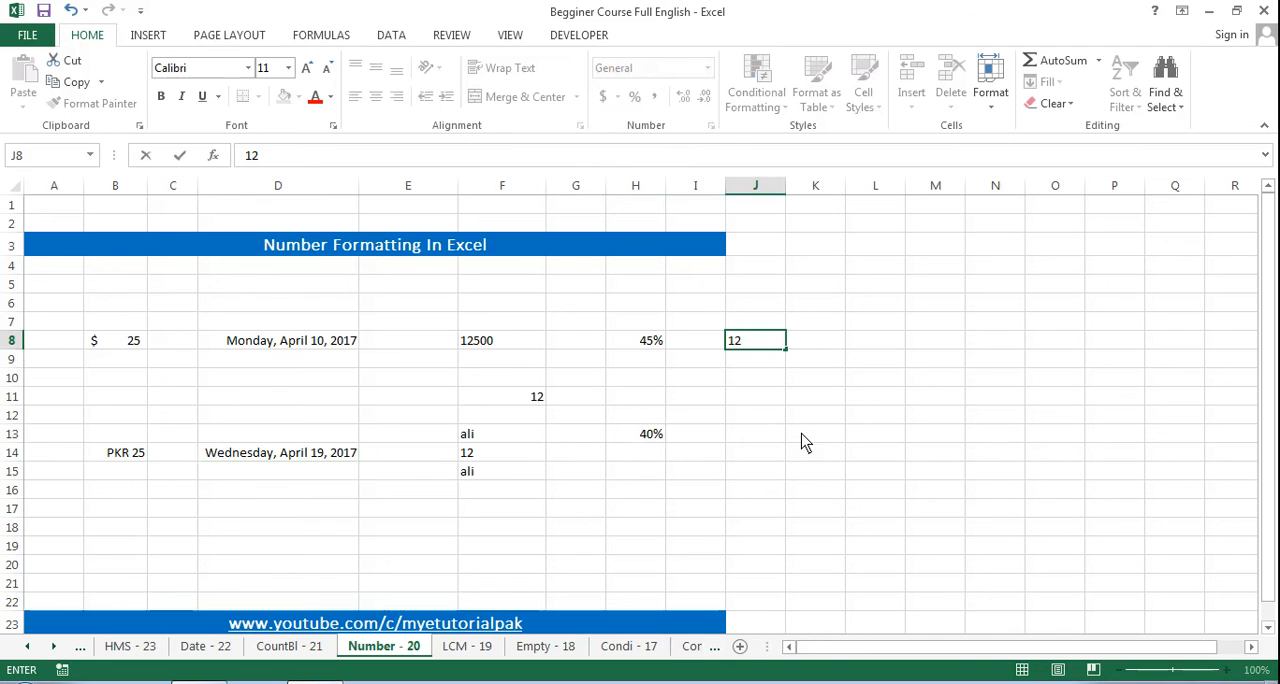
{"action": "type", "text": "500"}
{"action": "key", "text": "Return"}
{"action": "key", "text": "Up"}
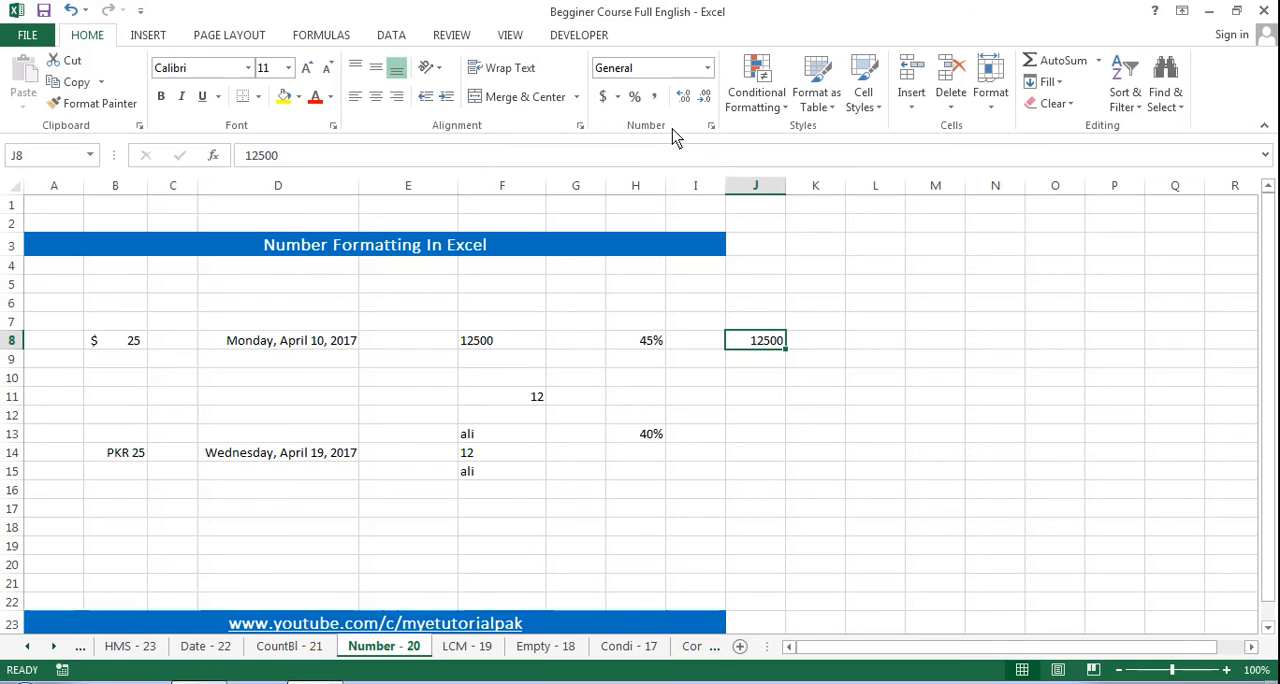
Step: Apply the comma style to the number in J8 and reduce it to zero decimal places
{"action": "left_click", "coordinate": [655, 98]}
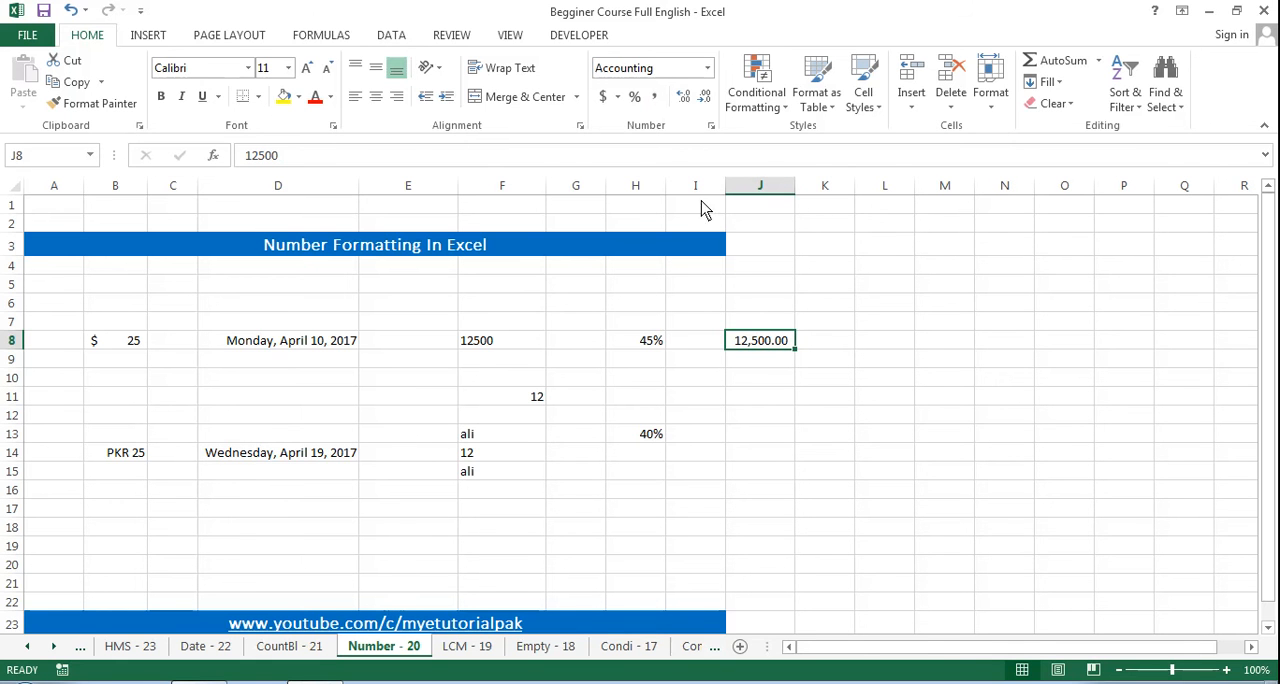
{"action": "left_click", "coordinate": [705, 98]}
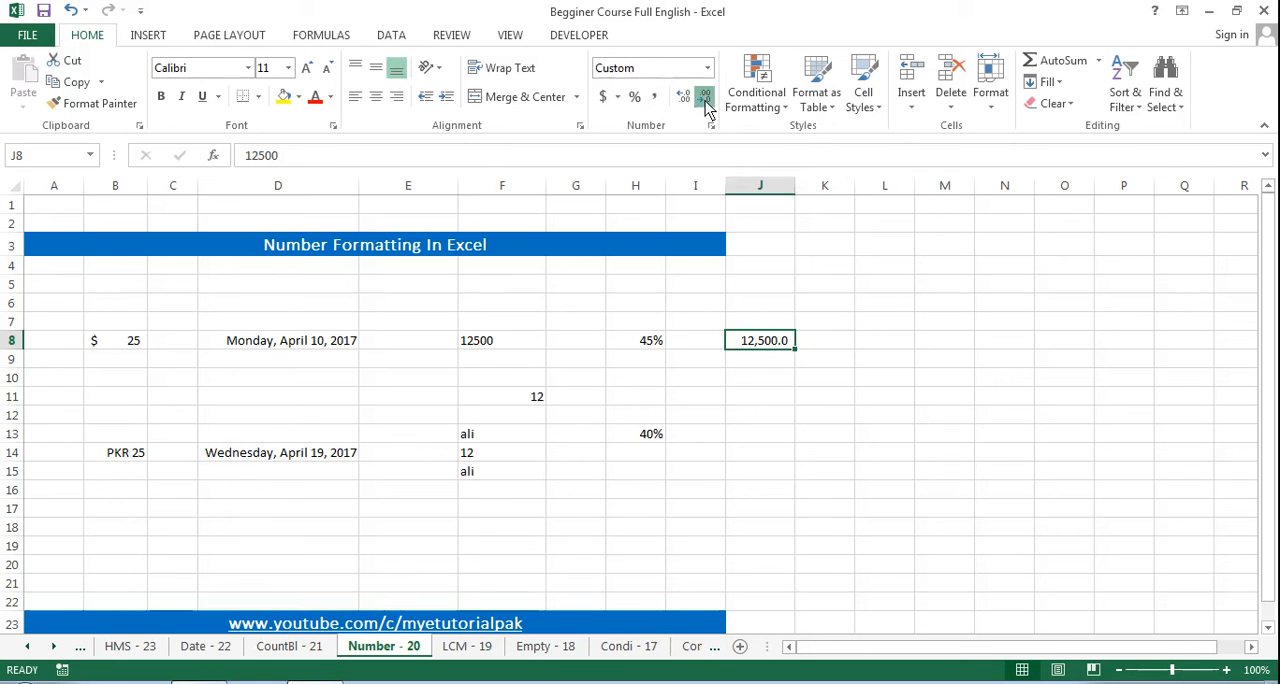
{"action": "left_click", "coordinate": [705, 98]}
{"action": "left_click", "coordinate": [776, 372]}
{"action": "left_click", "coordinate": [771, 343]}
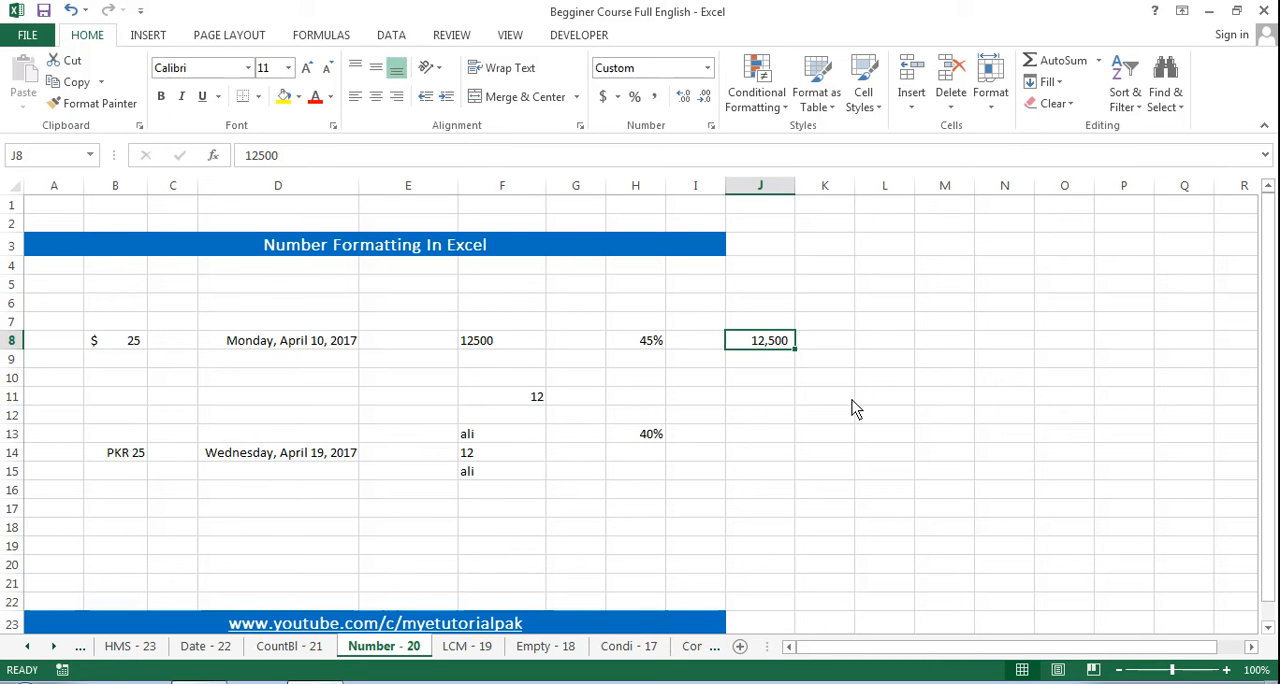
{"action": "key", "text": "Right"}
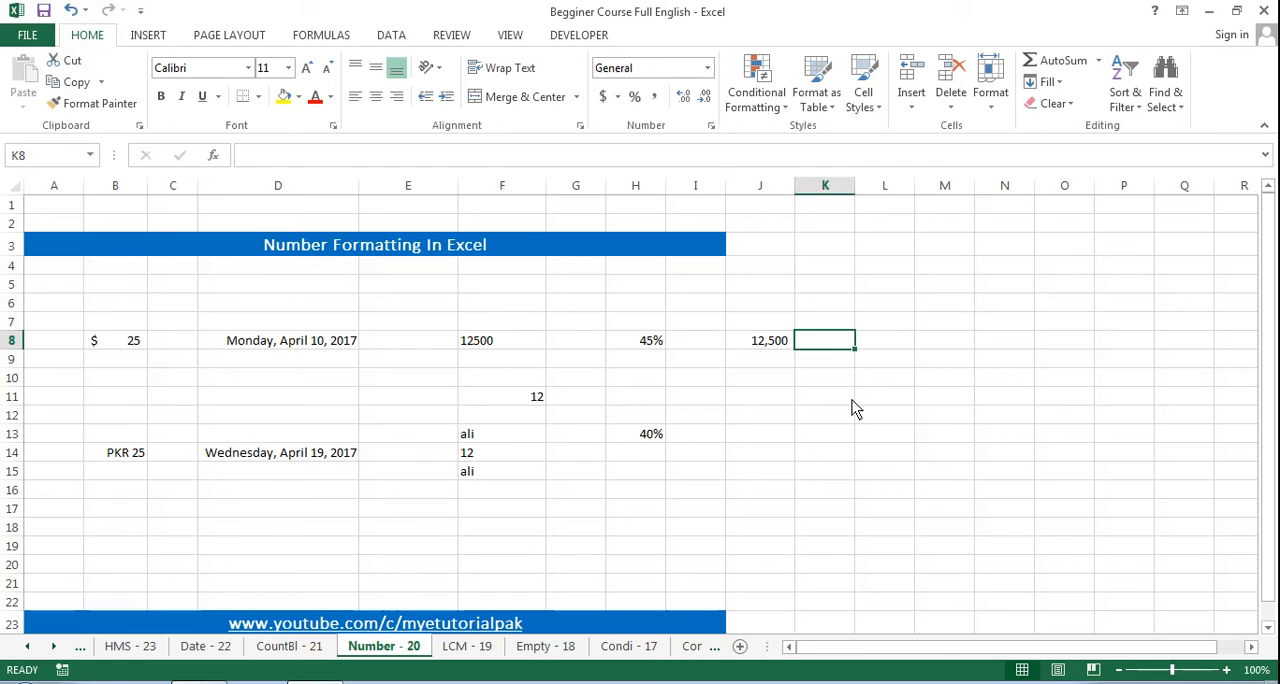
{"action": "key", "text": "Up"}
{"action": "key", "text": "Right"}
{"action": "key", "text": "Up"}
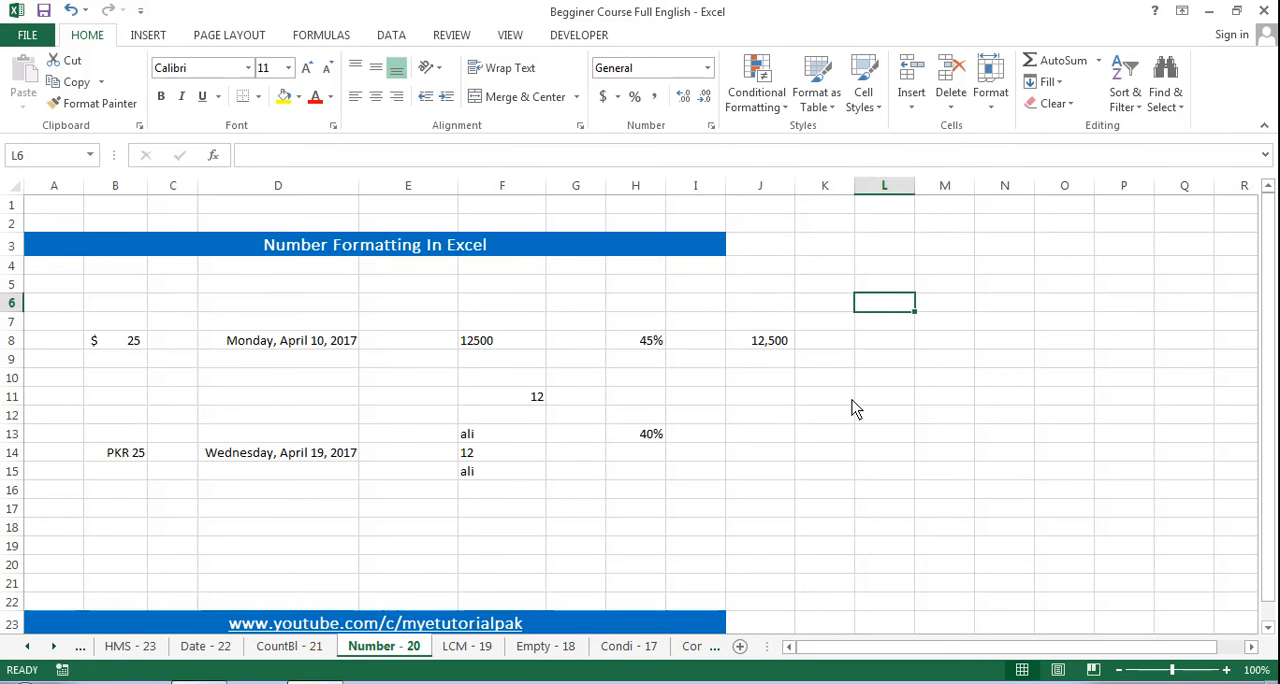
{"action": "type", "text": "www.yout"}
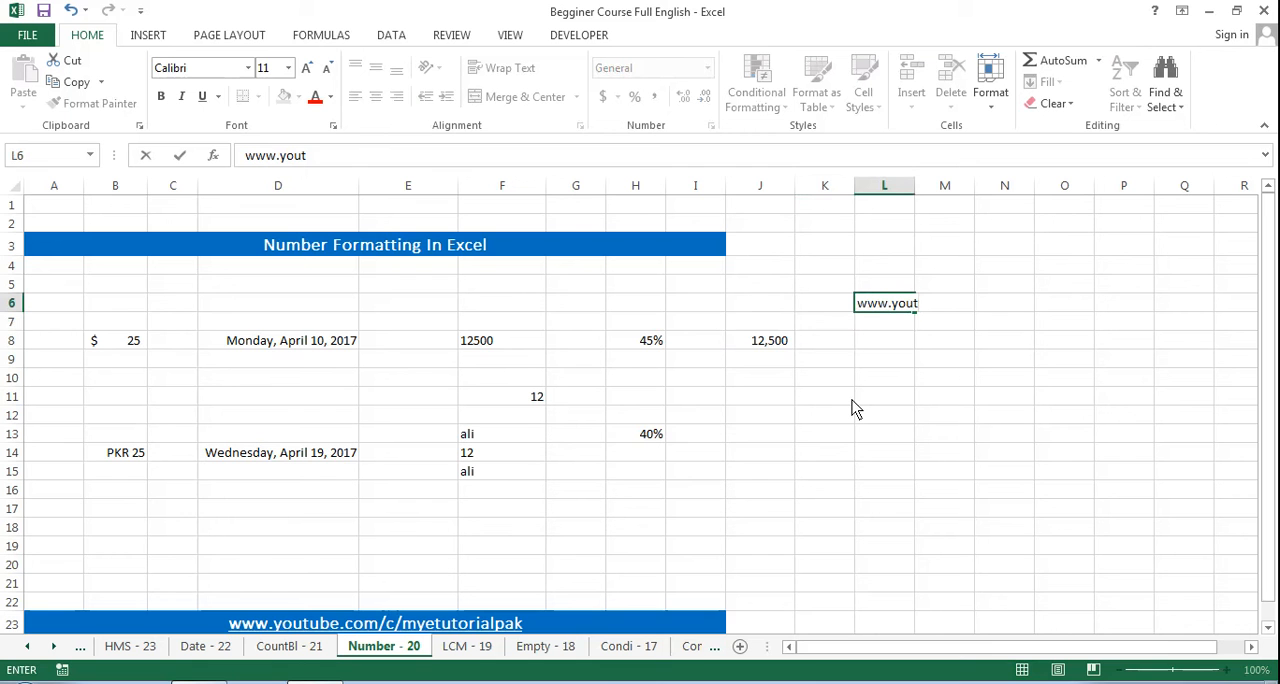
{"action": "type", "text": "ube.com/c"}
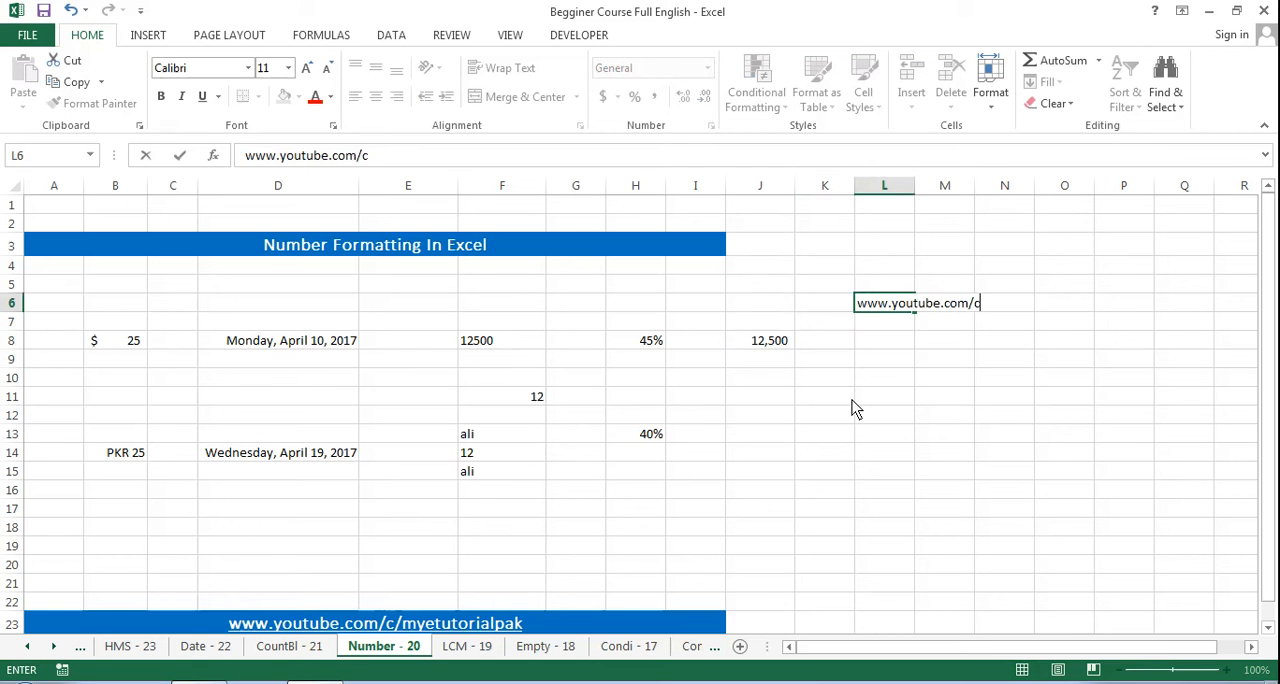
{"action": "type", "text": "/myetutorial"}
{"action": "key", "text": "Return"}
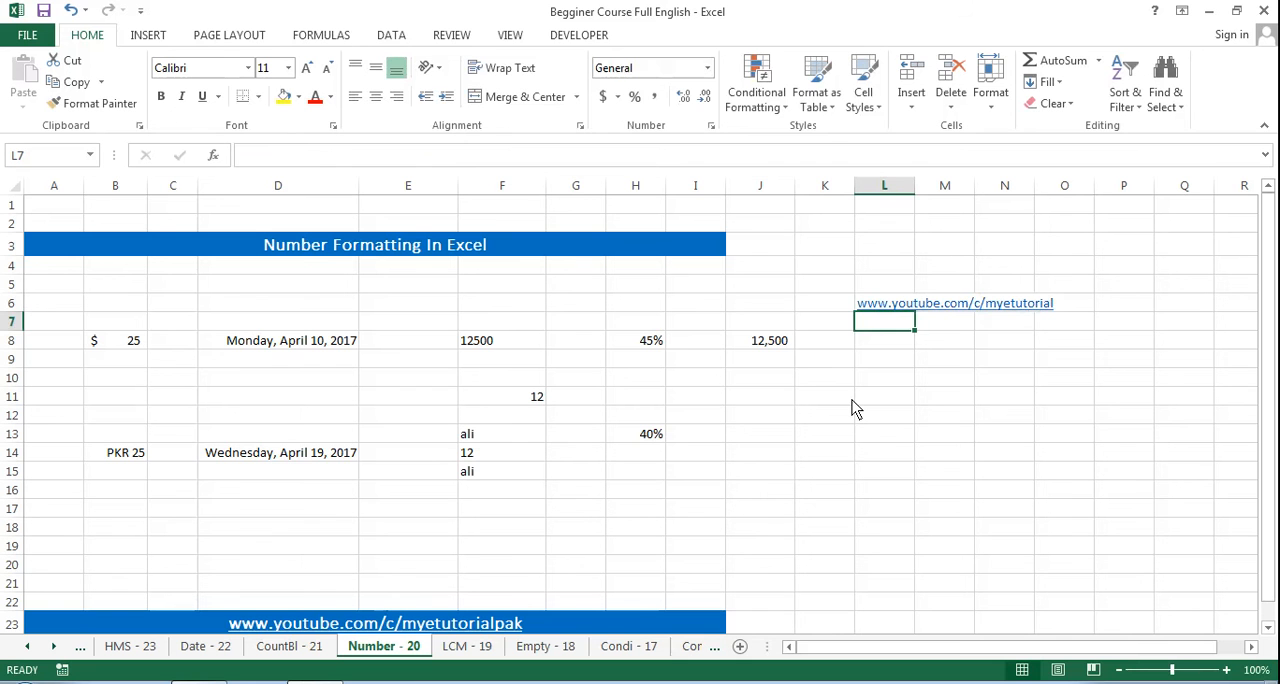
{"action": "key", "text": "Up"}
{"action": "key", "text": "Down"}
{"action": "key", "text": "Down"}
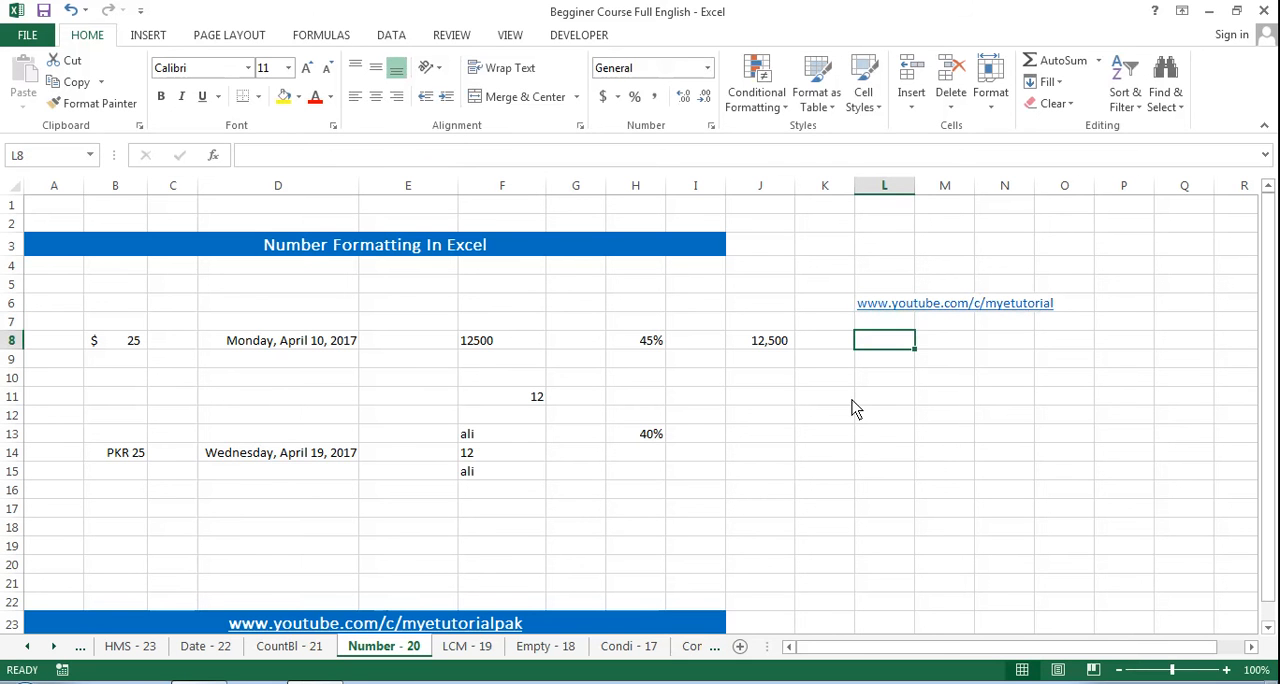
{"action": "type", "text": "www"}
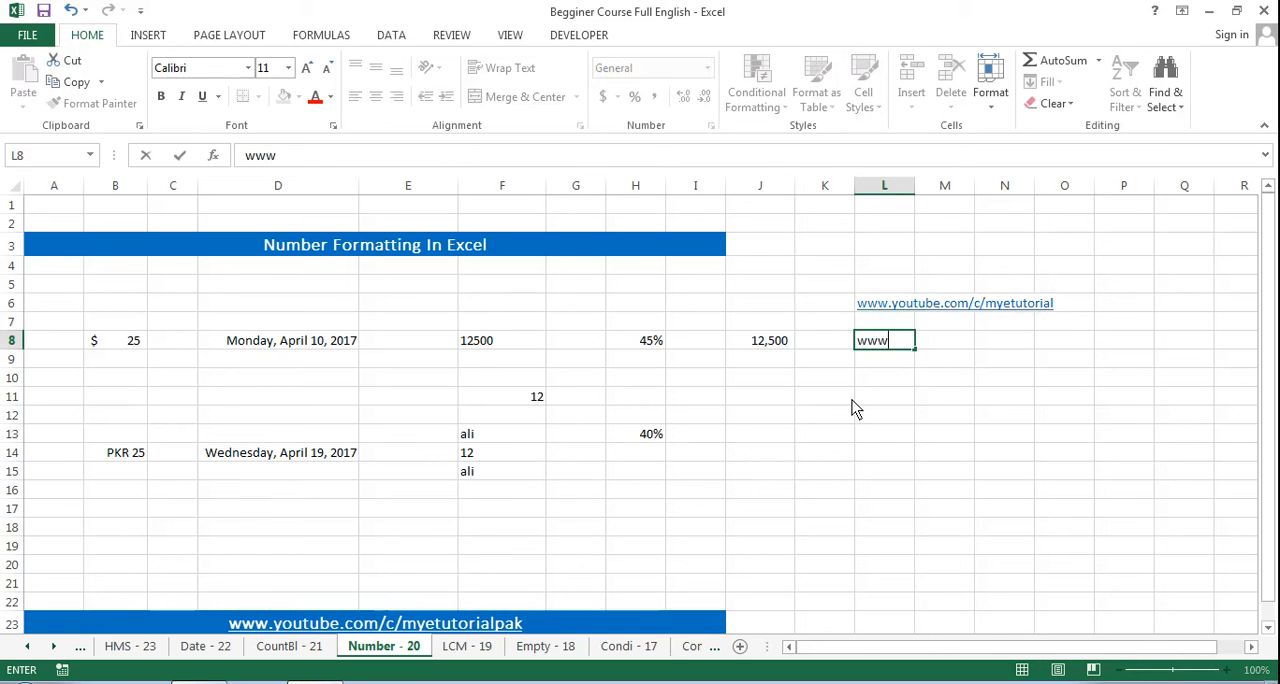
{"action": "type", "text": ".facebook.com/"}
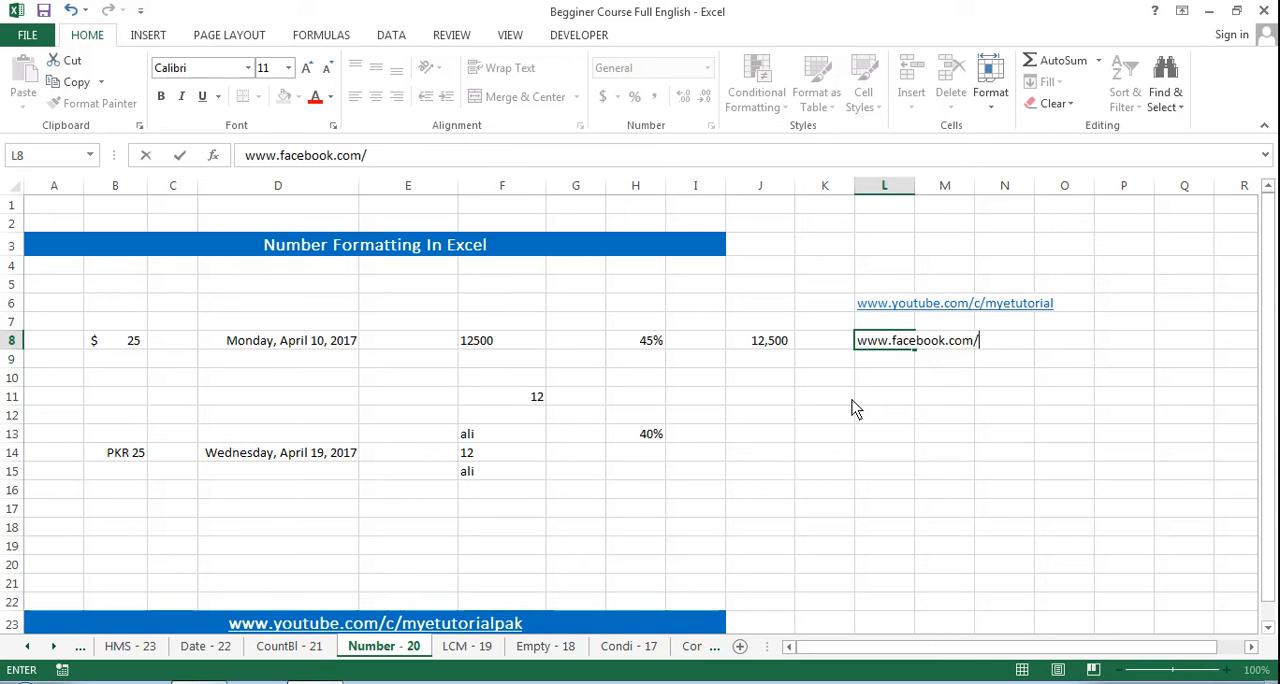
{"action": "type", "text": "myetutorial"}
{"action": "key", "text": "Return"}
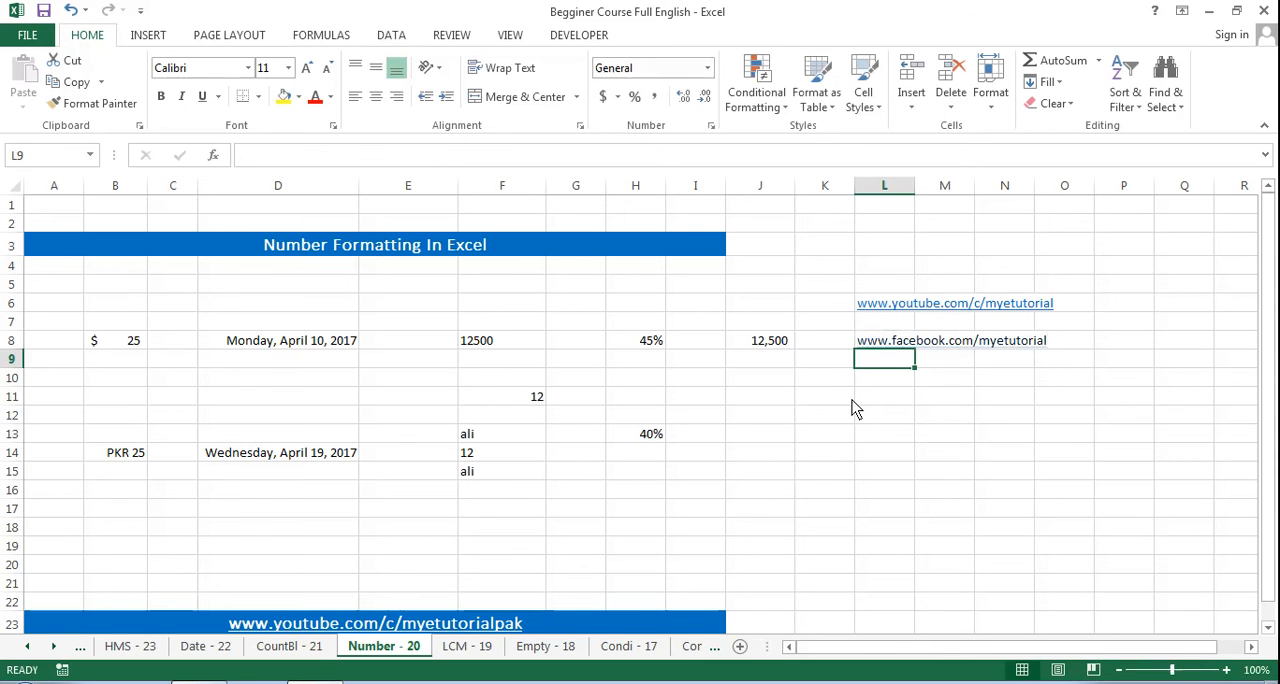
{"action": "key", "text": "Down"}
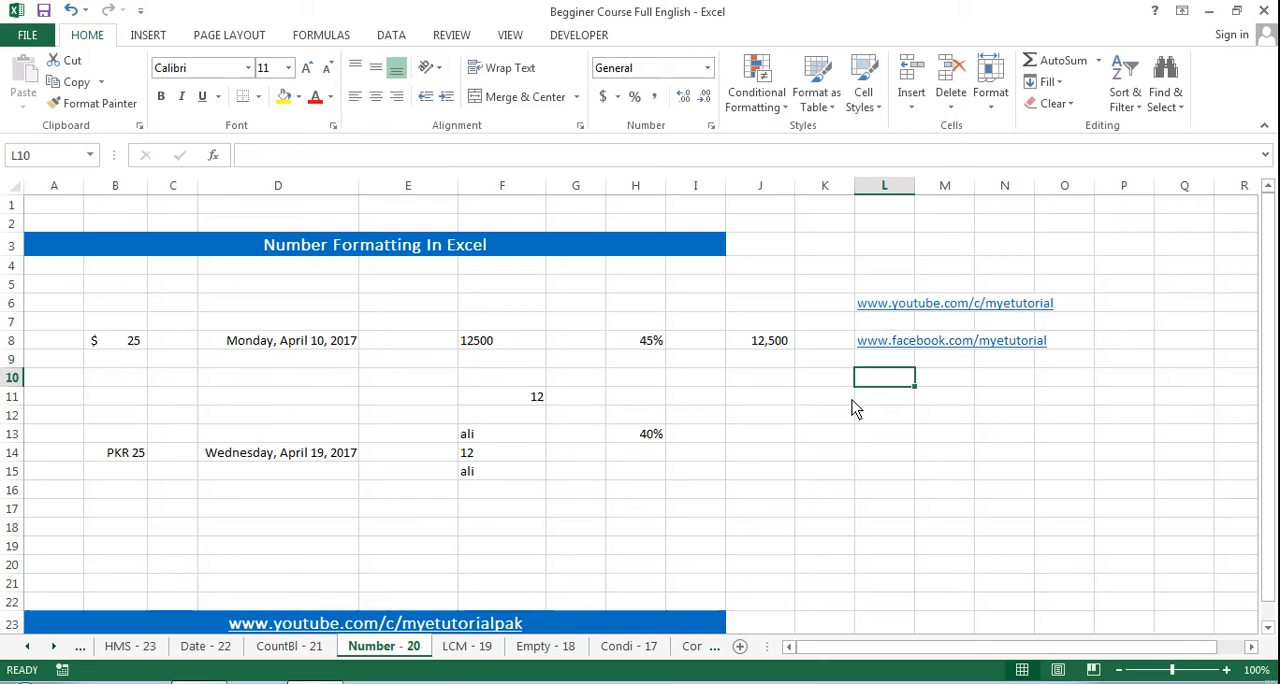